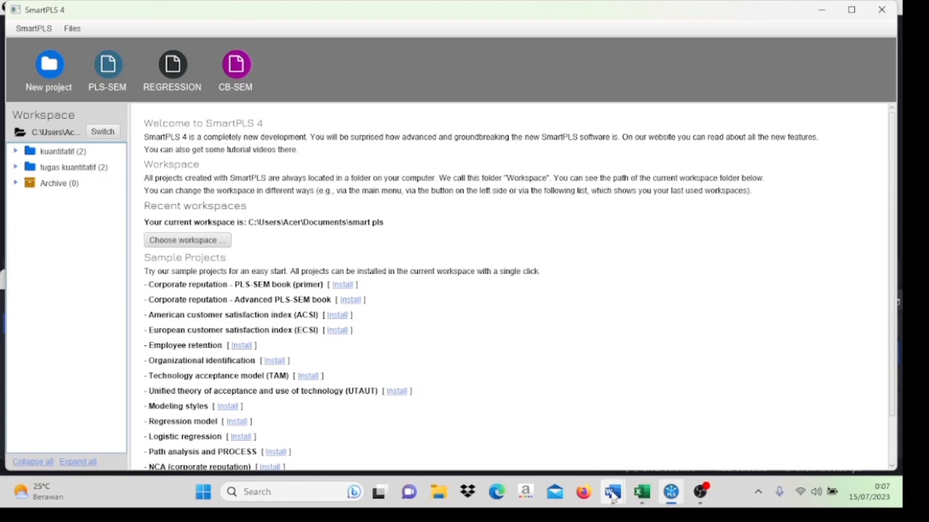
Step: Switch to the Word document gas kuantitatif smart pls and review the title, hypotheses H1 to H7 and the research model diagram
{"action": "mouse_move", "coordinate": [614, 494]}
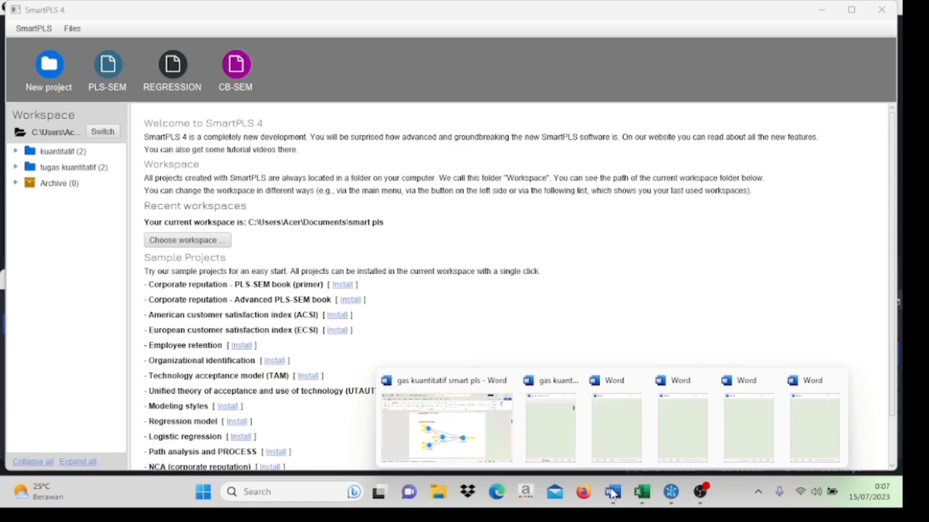
{"action": "left_click", "coordinate": [476, 435]}
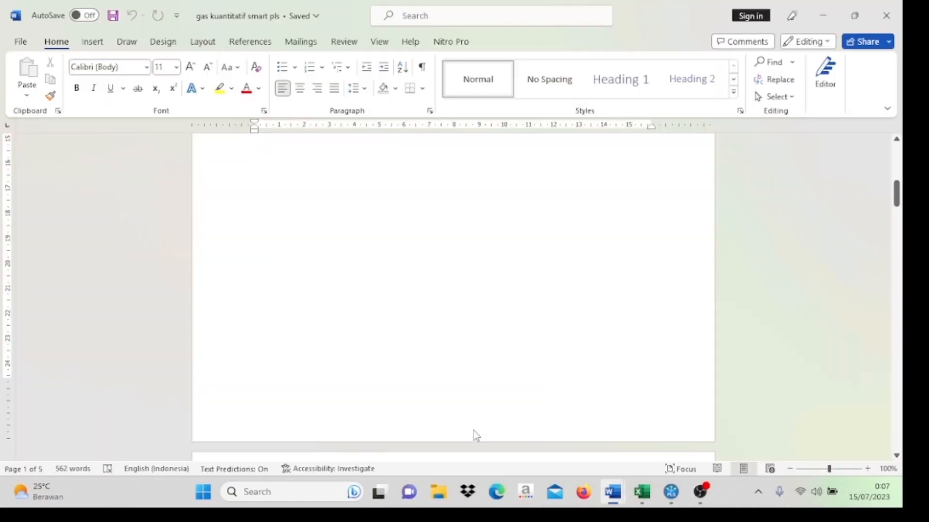
{"action": "scroll", "coordinate": [400, 295], "scroll_direction": "up", "scroll_amount": 6}
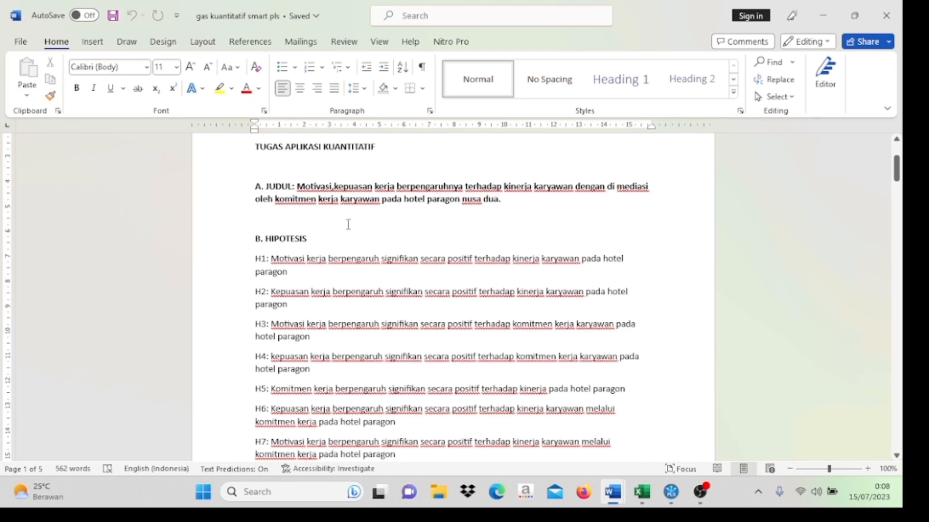
{"action": "scroll", "coordinate": [348, 222], "scroll_direction": "down", "scroll_amount": 1}
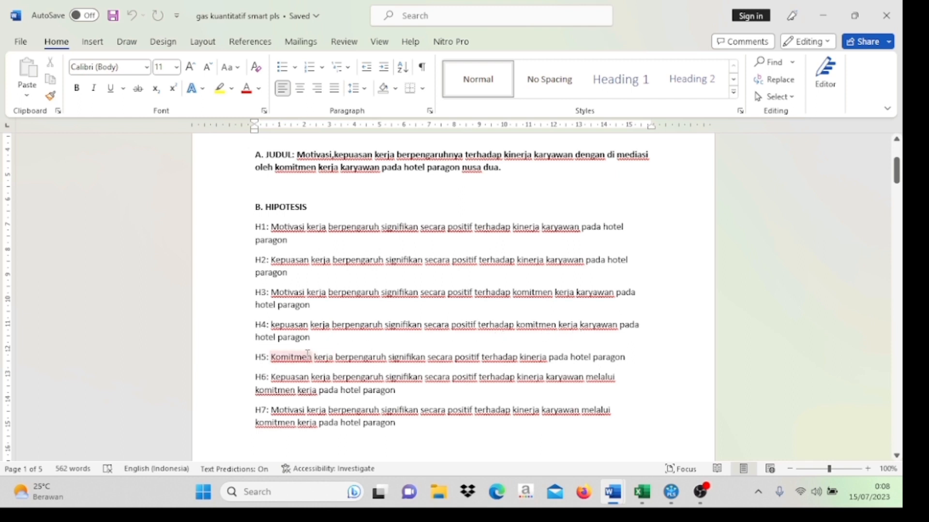
{"action": "scroll", "coordinate": [340, 347], "scroll_direction": "down", "scroll_amount": 2}
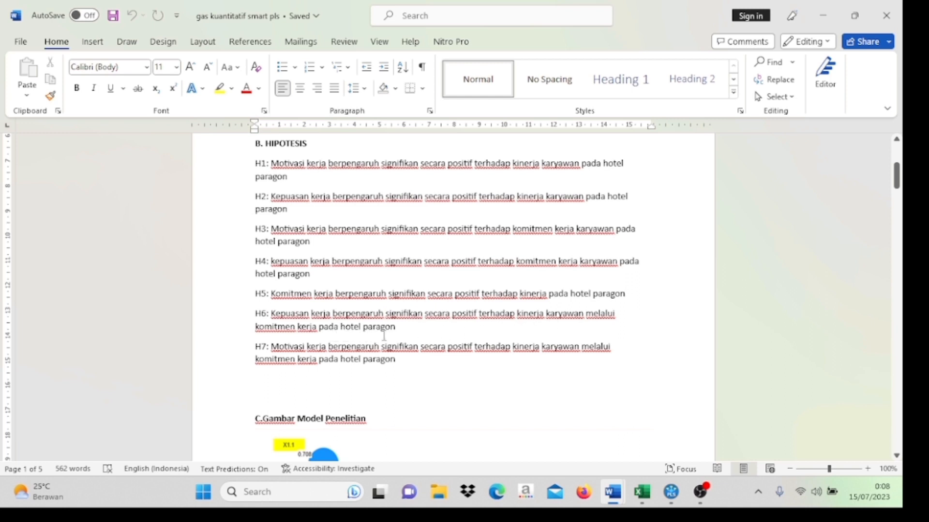
{"action": "scroll", "coordinate": [344, 336], "scroll_direction": "down", "scroll_amount": 1}
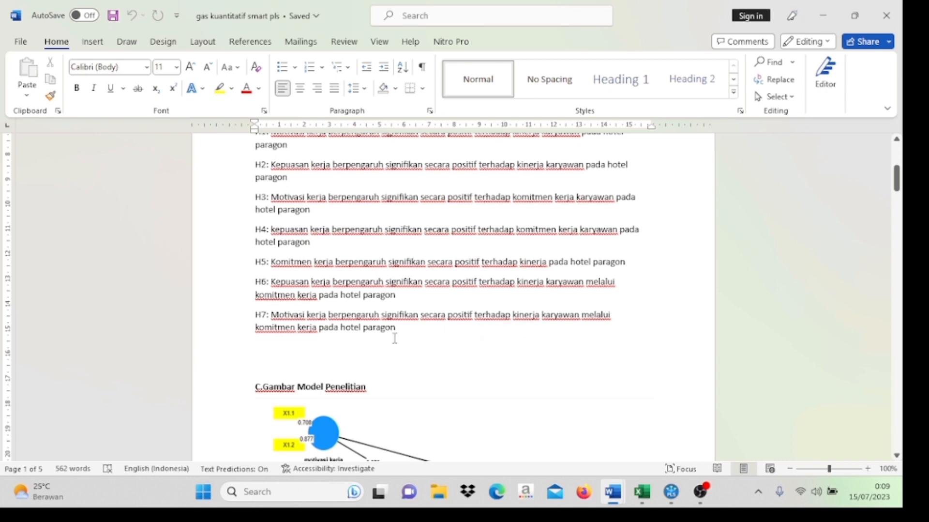
{"action": "scroll", "coordinate": [395, 338], "scroll_direction": "down", "scroll_amount": 3}
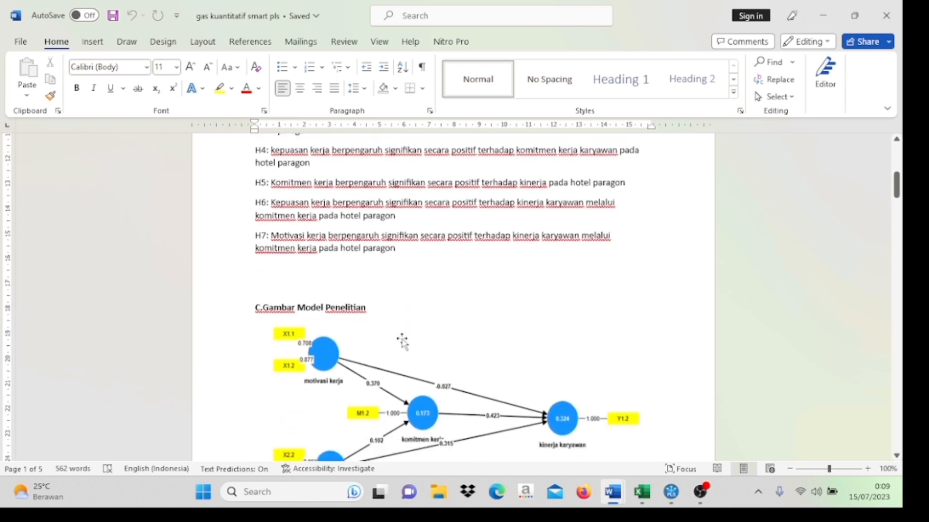
{"action": "scroll", "coordinate": [393, 336], "scroll_direction": "down", "scroll_amount": 1}
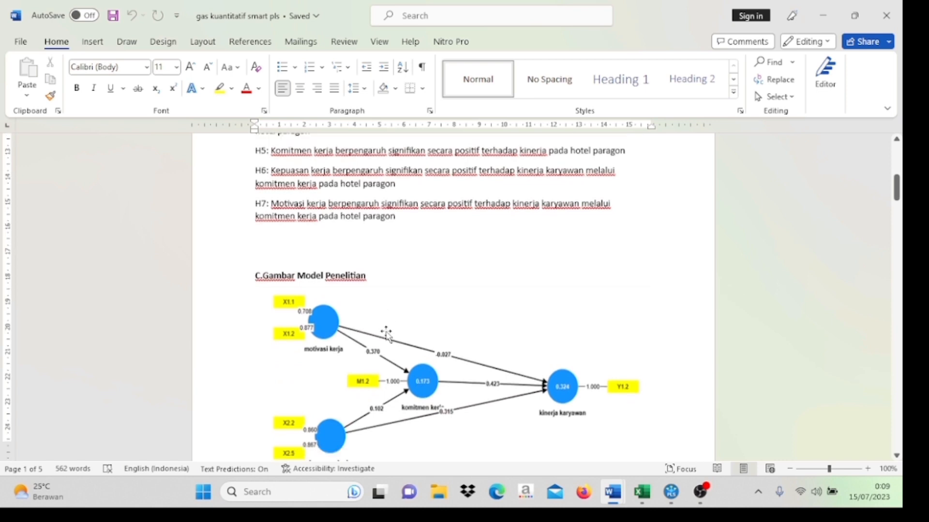
{"action": "scroll", "coordinate": [388, 333], "scroll_direction": "down", "scroll_amount": 1}
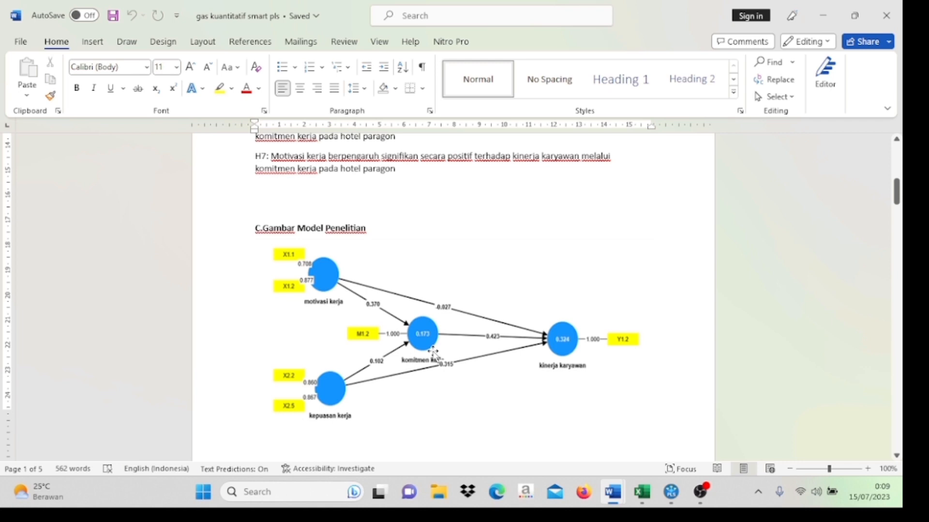
Step: Switch to the smart pls 123 workbook in Excel and save it to Downloads as CSV (Macintosh), replacing the existing file
{"action": "left_click", "coordinate": [642, 499]}
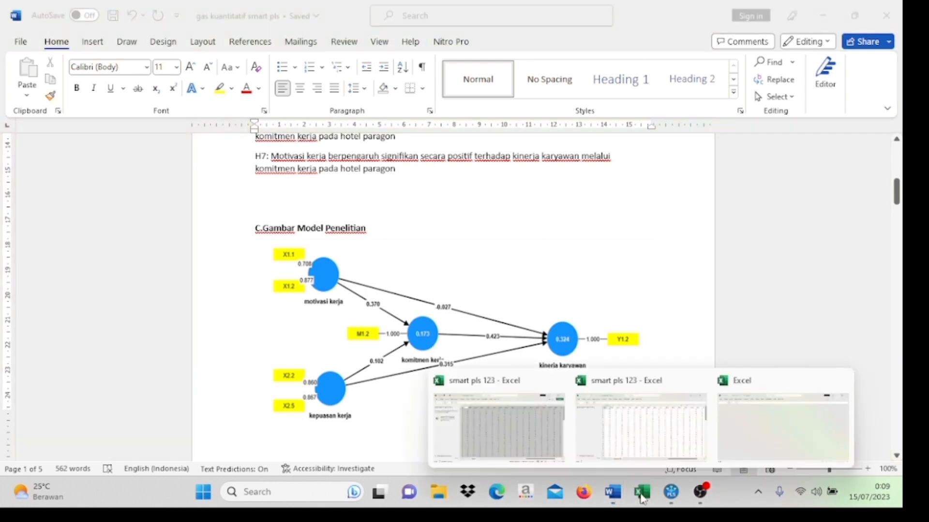
{"action": "left_click", "coordinate": [541, 438]}
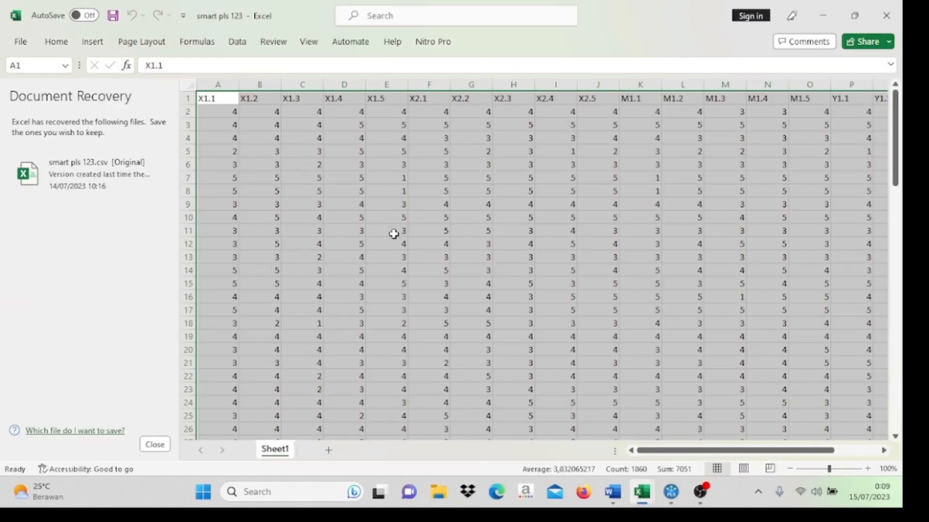
{"action": "left_click", "coordinate": [20, 41]}
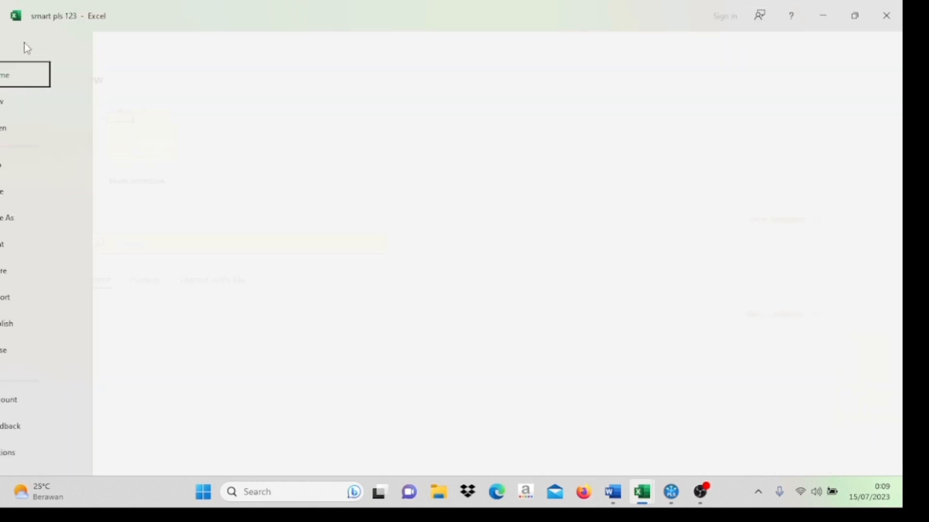
{"action": "left_click", "coordinate": [49, 218]}
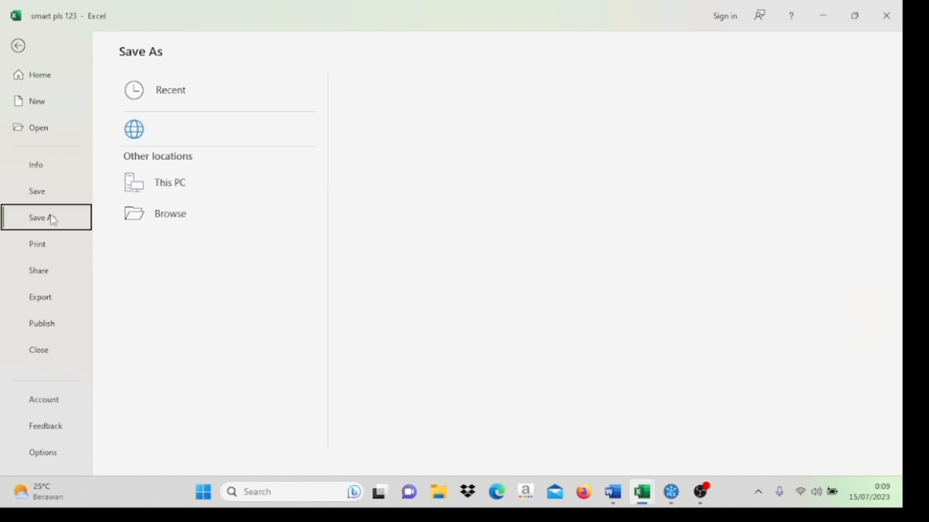
{"action": "left_click", "coordinate": [756, 118]}
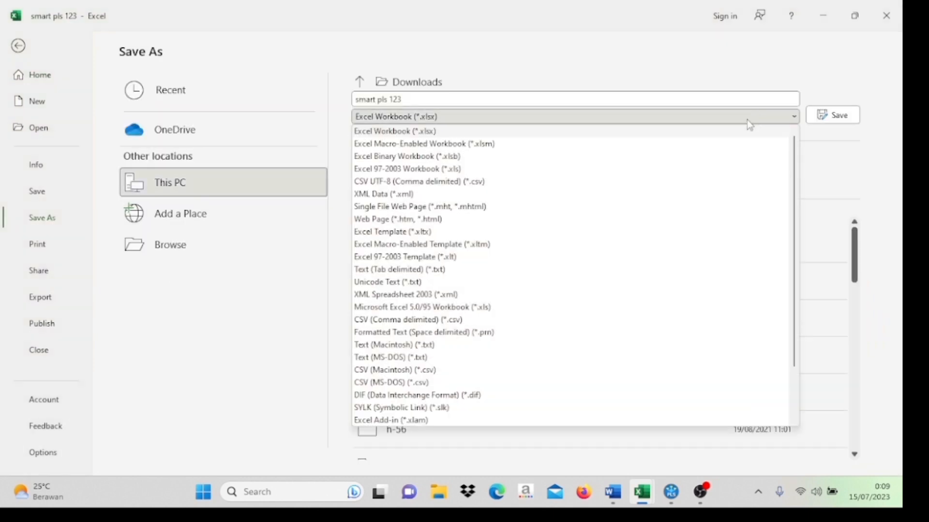
{"action": "left_click", "coordinate": [428, 370]}
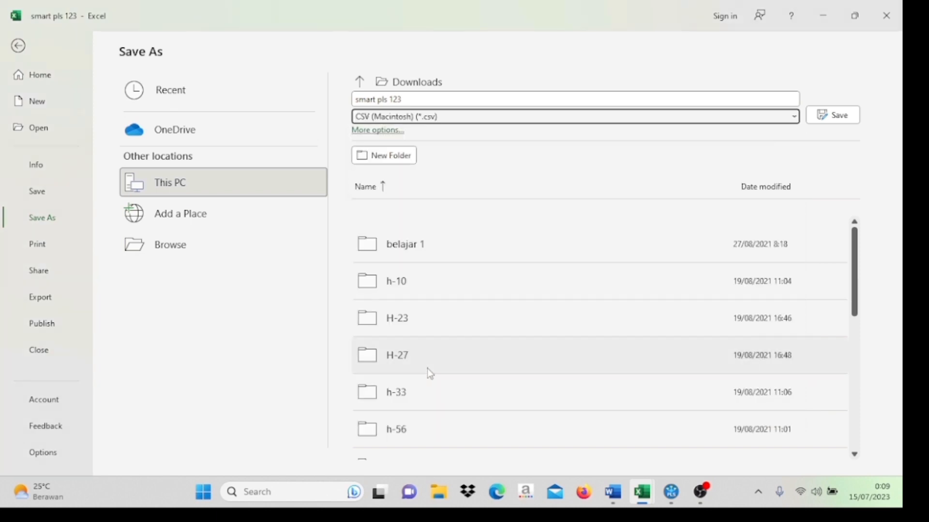
{"action": "left_click", "coordinate": [844, 120]}
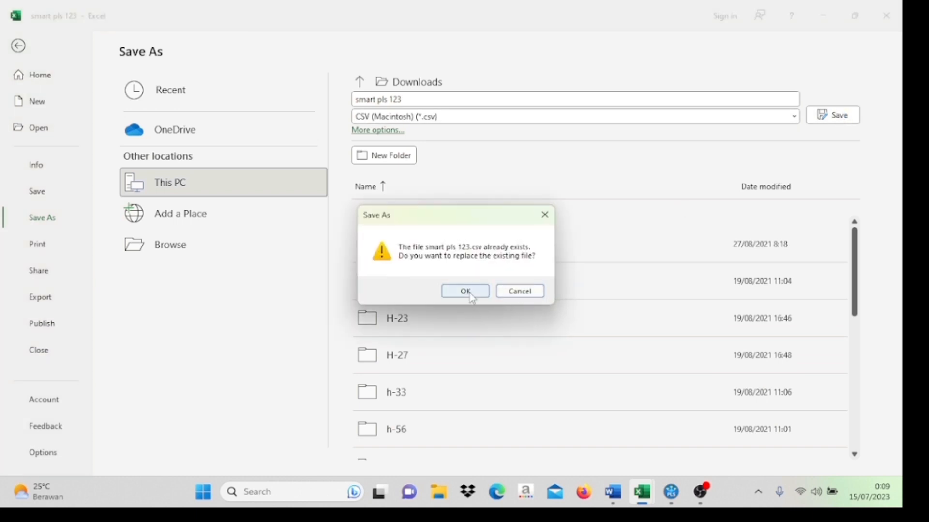
{"action": "left_click", "coordinate": [470, 294]}
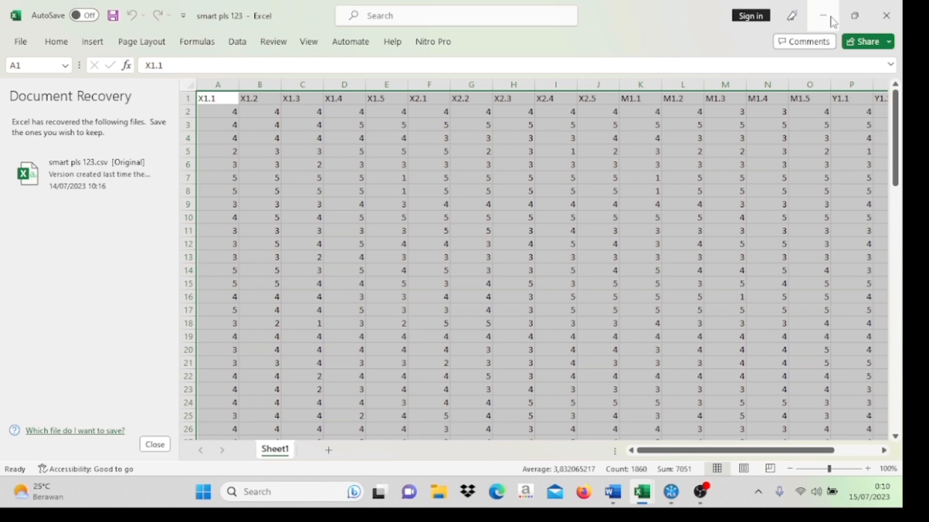
{"action": "left_click", "coordinate": [823, 16]}
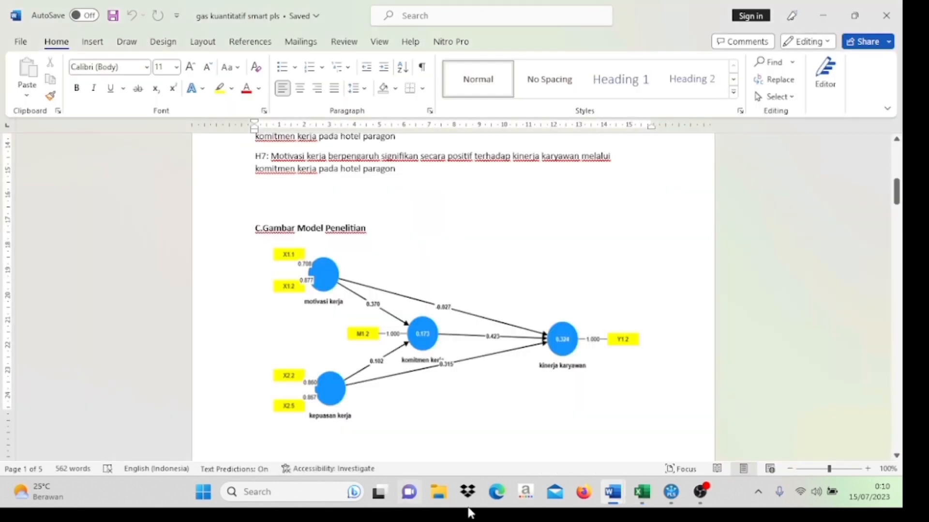
Step: Switch to SmartPLS and create a new project named tugas uas kuantitatif
{"action": "left_click", "coordinate": [670, 503]}
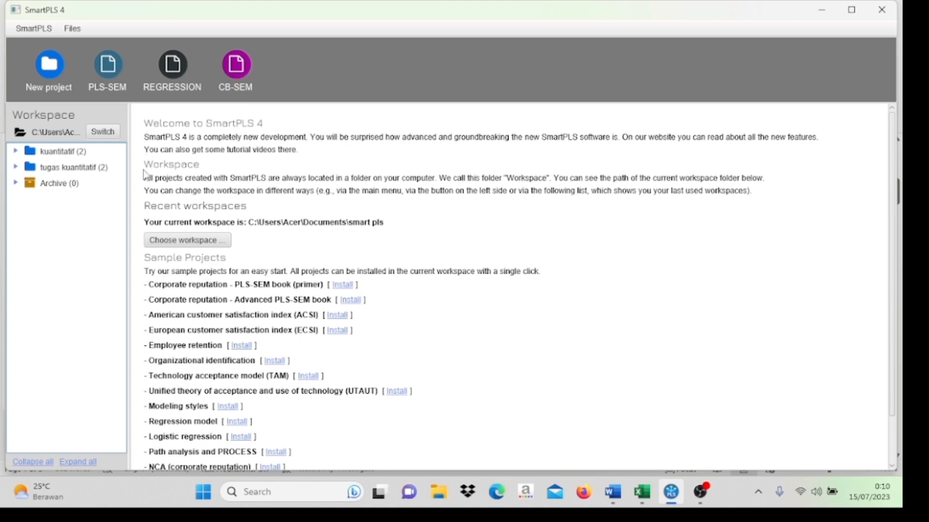
{"action": "left_click", "coordinate": [47, 69]}
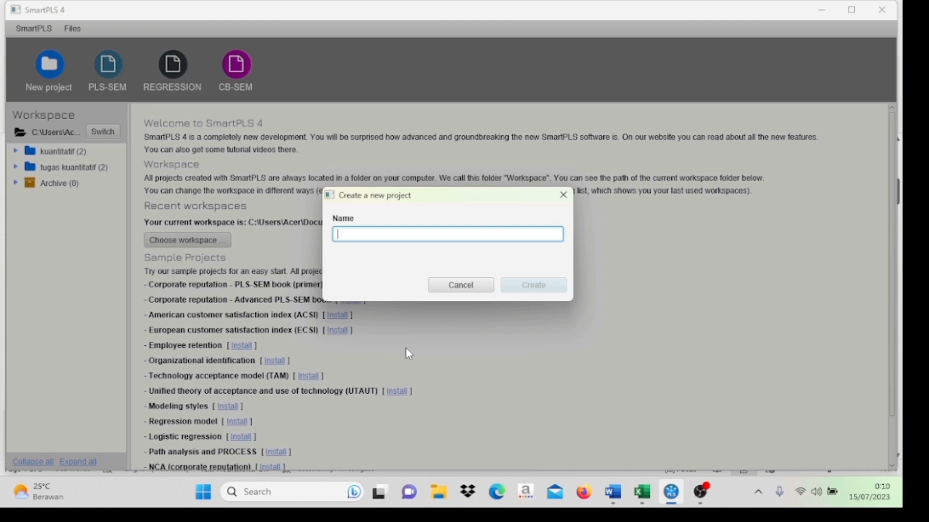
{"action": "type", "text": "t"}
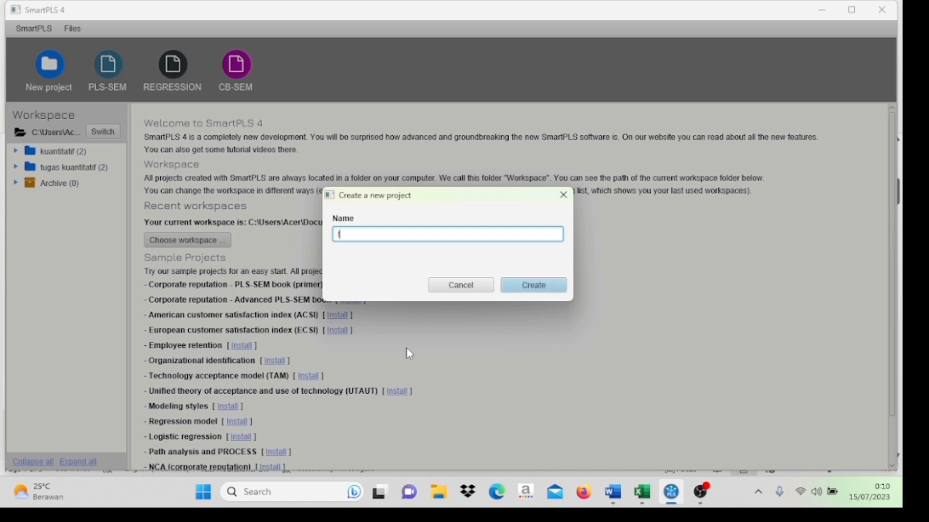
{"action": "type", "text": "ugas uas kuantitat"}
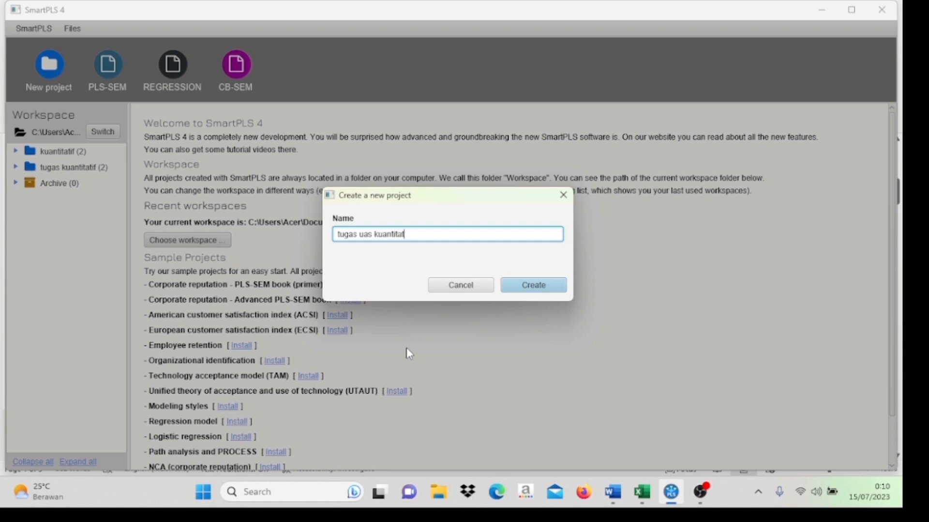
{"action": "type", "text": "if"}
{"action": "key", "text": "Return"}
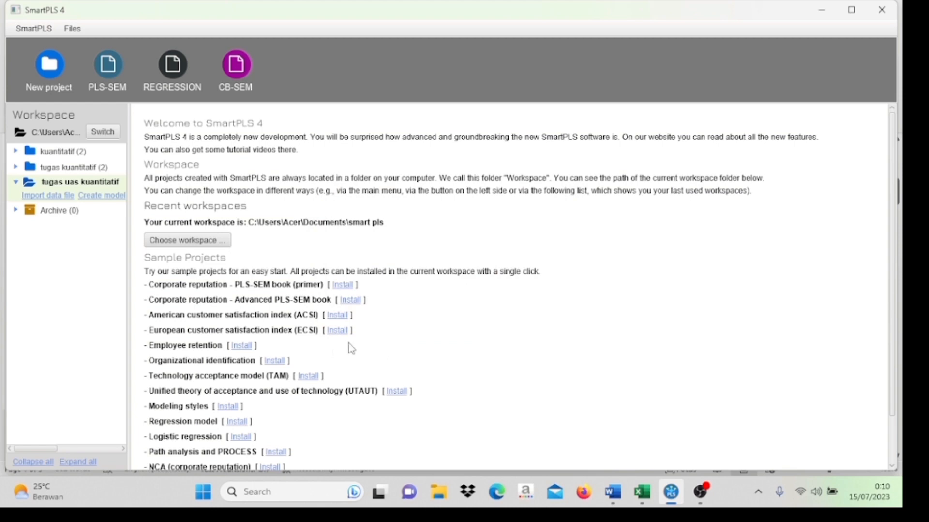
Step: Create a PLS-SEM model named uas in the tugas uas kuantitatif project
{"action": "left_click", "coordinate": [107, 196]}
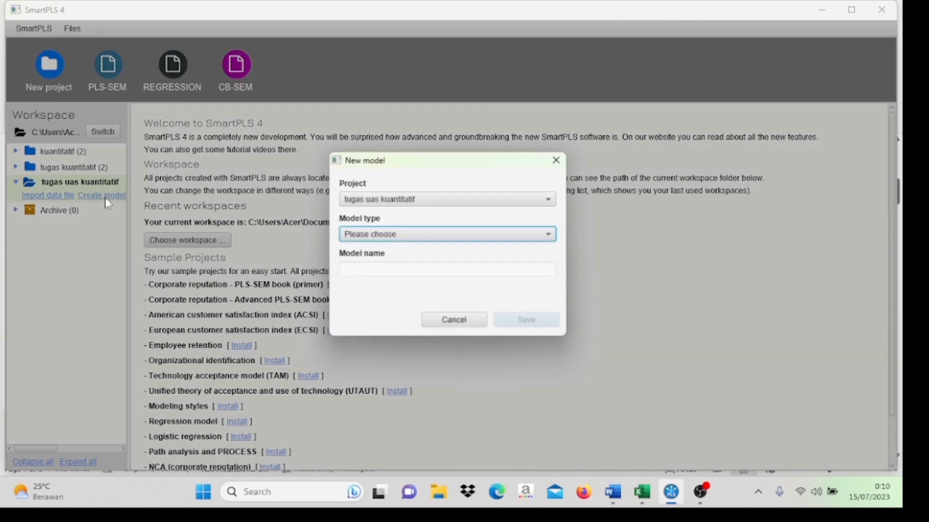
{"action": "left_click", "coordinate": [405, 239]}
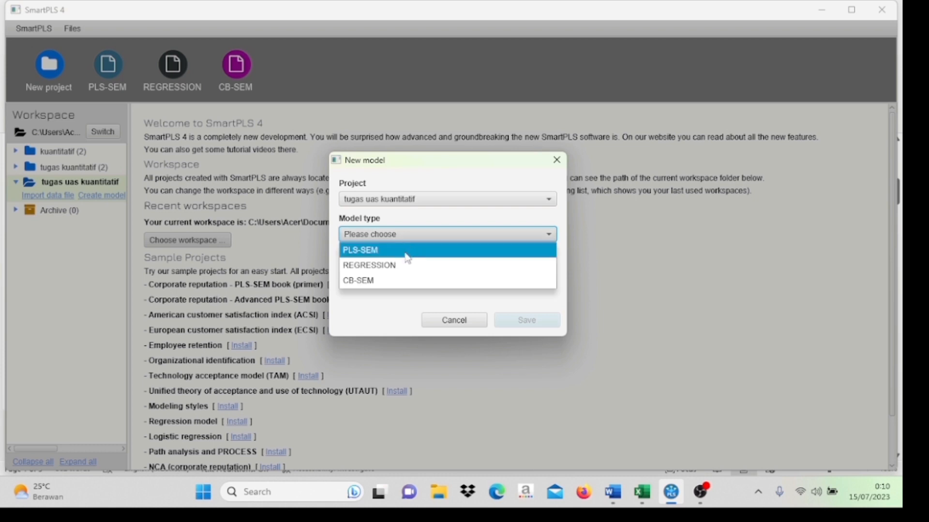
{"action": "left_click", "coordinate": [408, 250]}
{"action": "left_click", "coordinate": [401, 271]}
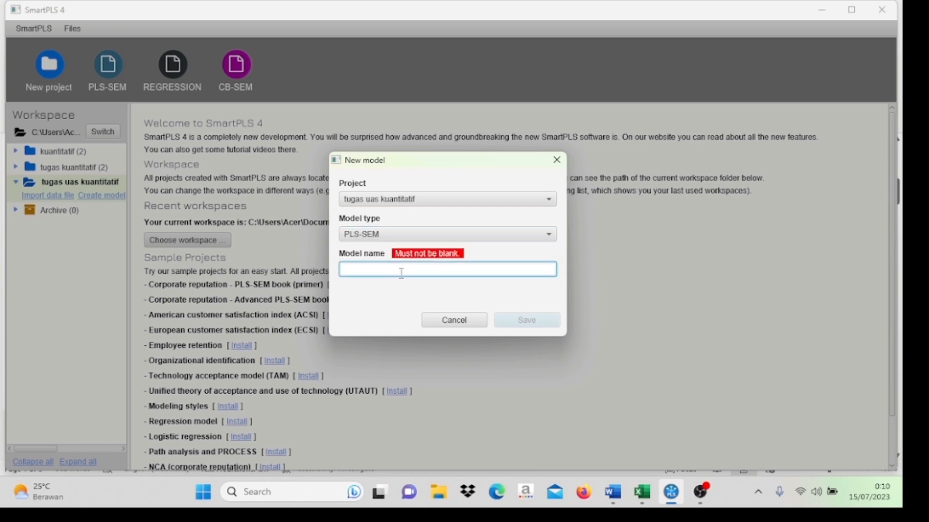
{"action": "type", "text": "uas"}
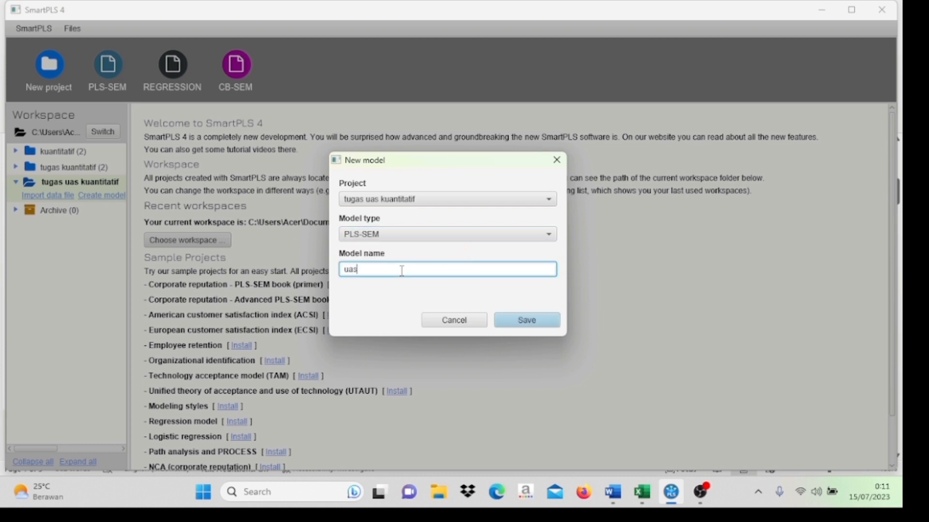
{"action": "left_click", "coordinate": [506, 321]}
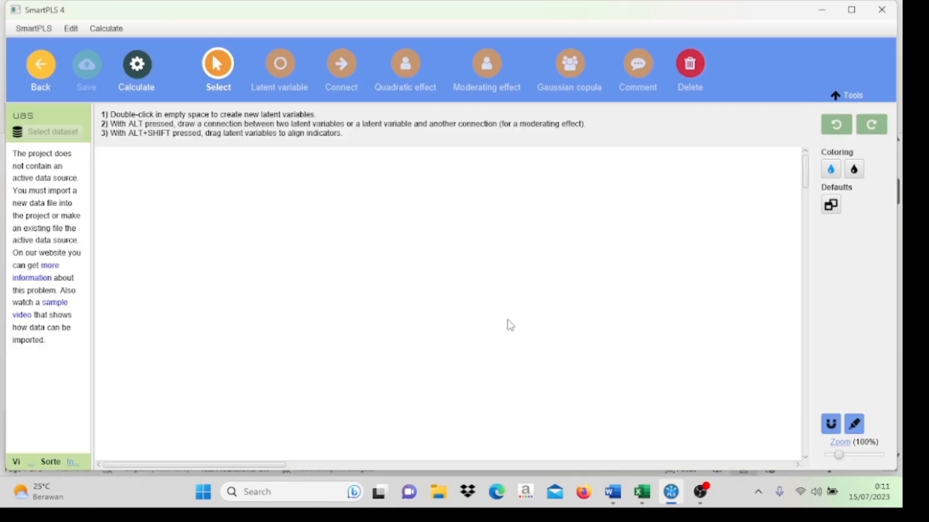
Step: Import the smart pls 123 CSV file from Downloads into the tugas uas kuantitatif project, keeping the default import settings
{"action": "left_click", "coordinate": [41, 68]}
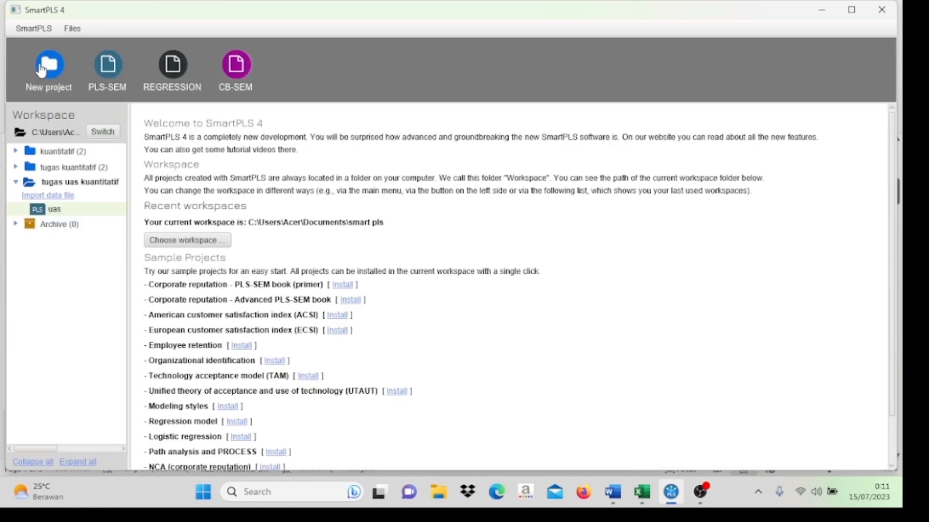
{"action": "left_click", "coordinate": [69, 195]}
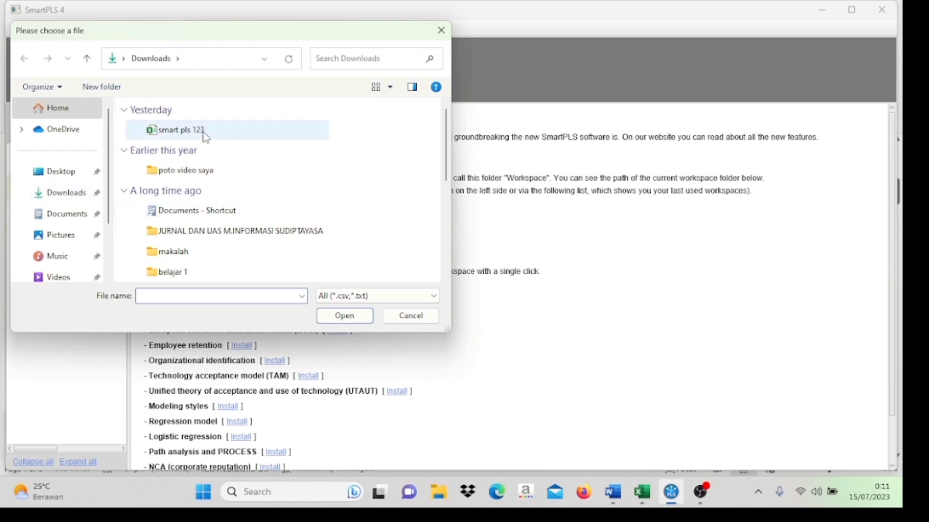
{"action": "left_click", "coordinate": [206, 137]}
{"action": "left_click", "coordinate": [345, 315]}
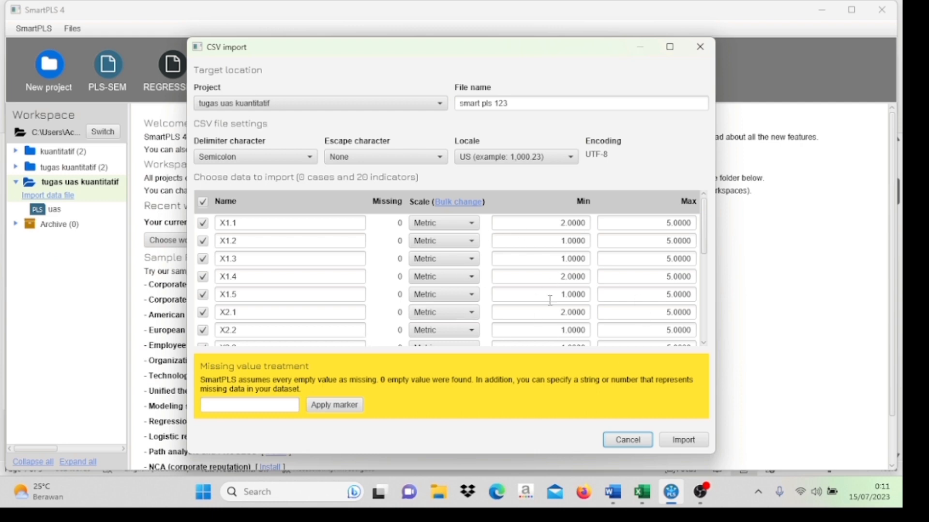
{"action": "left_click", "coordinate": [697, 441]}
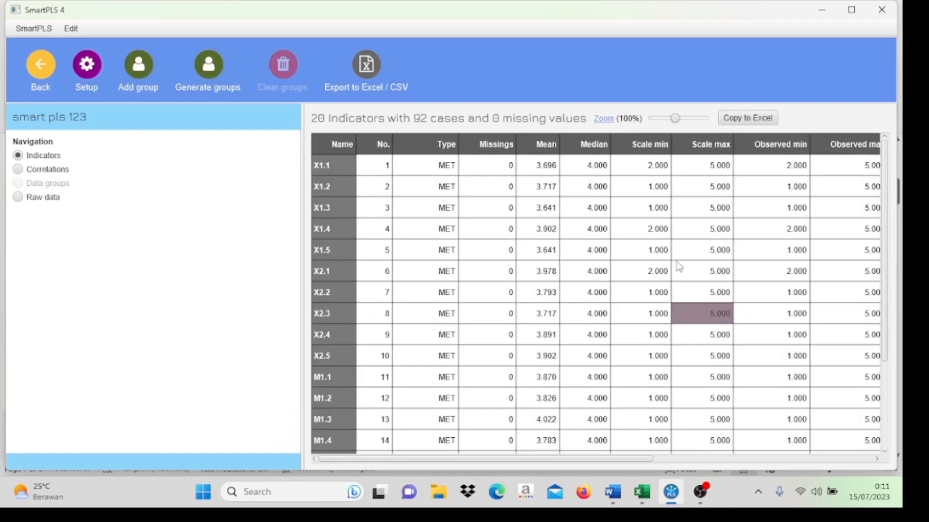
Step: Open the uas model and add a latent variable named motivasi kerja near the canvas's upper-left corner
{"action": "left_click", "coordinate": [36, 73]}
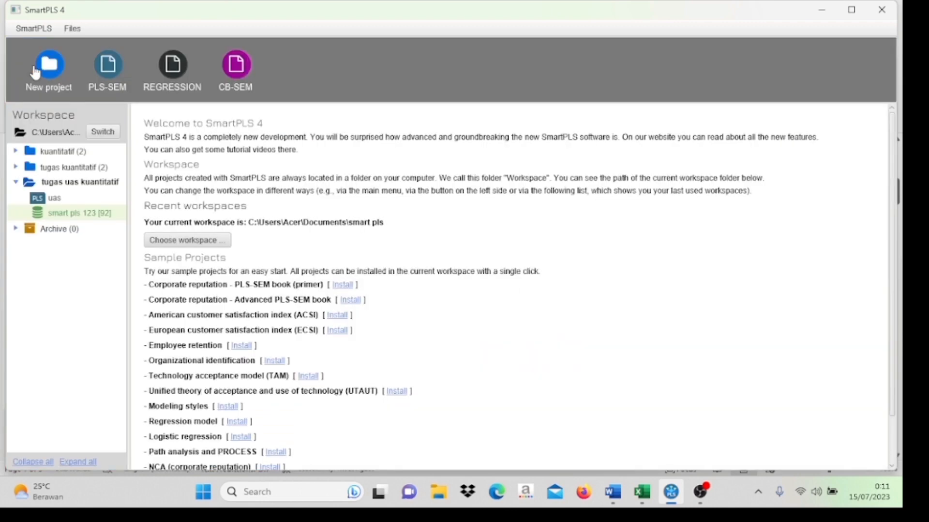
{"action": "double_click", "coordinate": [63, 202]}
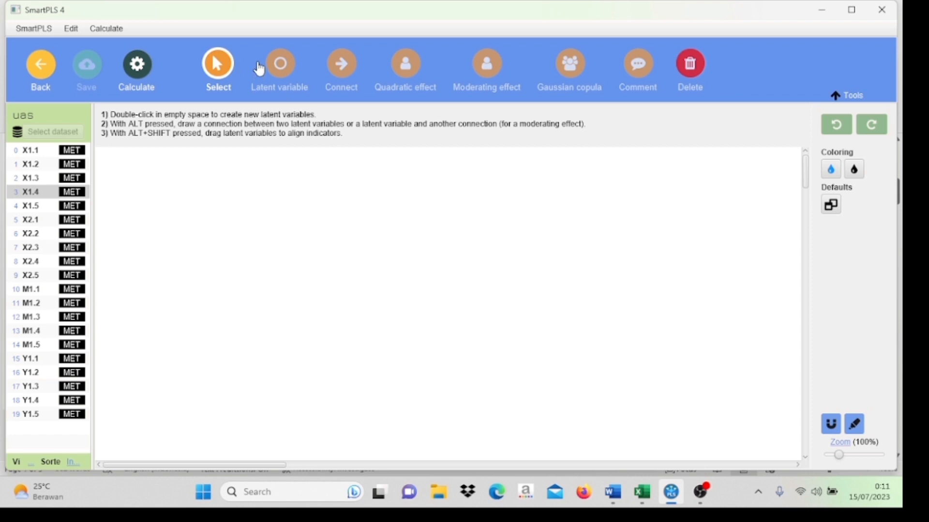
{"action": "left_click", "coordinate": [289, 70]}
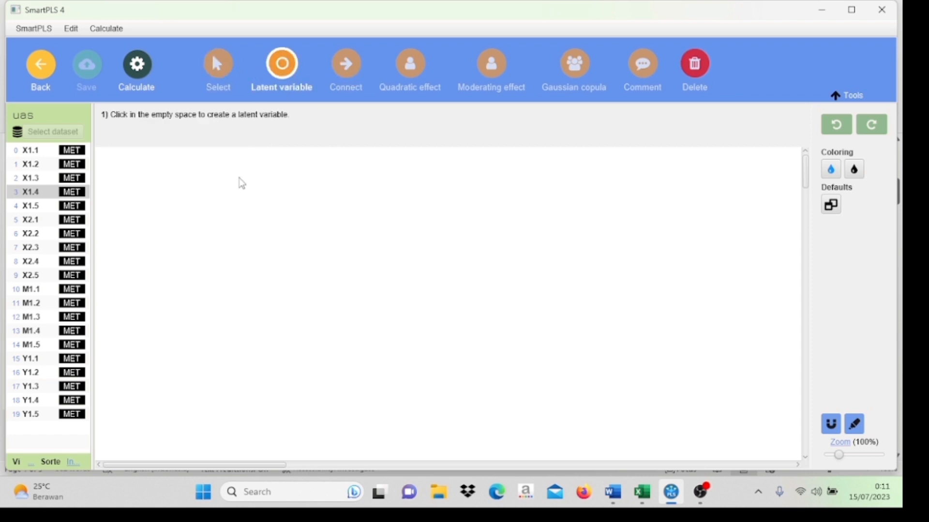
{"action": "left_click", "coordinate": [162, 198]}
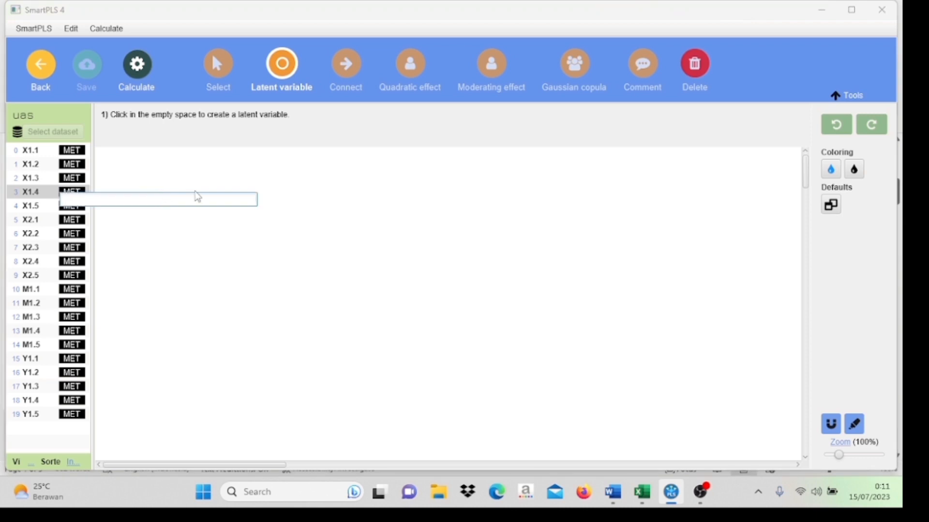
{"action": "type", "text": "motivasi kerja"}
{"action": "key", "text": "Return"}
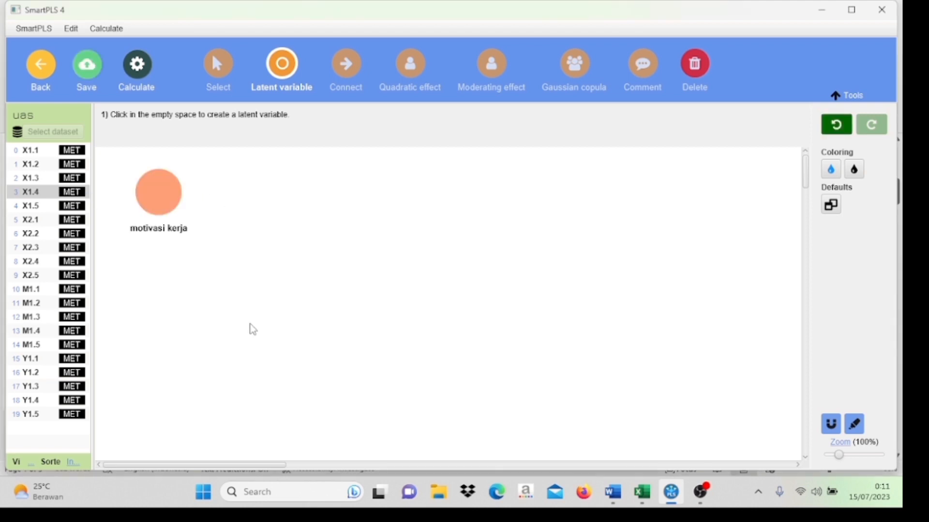
Step: Add latent variables named kepuasan kerja below motivasi kerja, komitmen kerja near the canvas centre, and kinerja karyawan to its right
{"action": "left_click", "coordinate": [196, 328]}
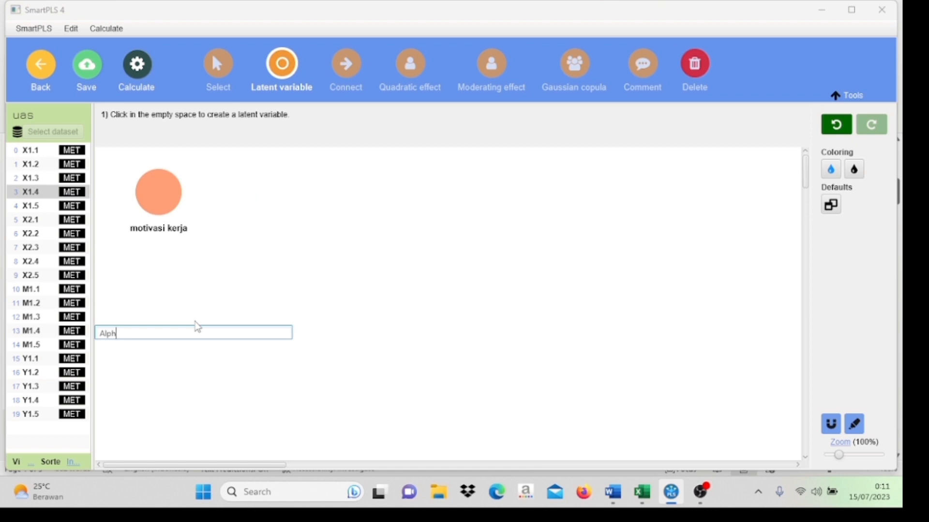
{"action": "key", "text": "BackSpace"}
{"action": "key", "text": "Return"}
{"action": "left_click", "coordinate": [440, 286]}
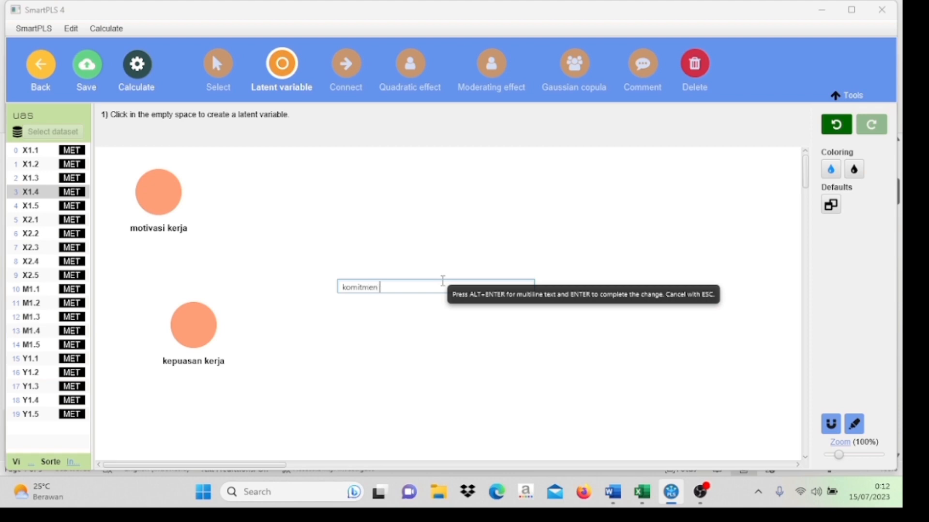
{"action": "type", "text": "komitmen kerja"}
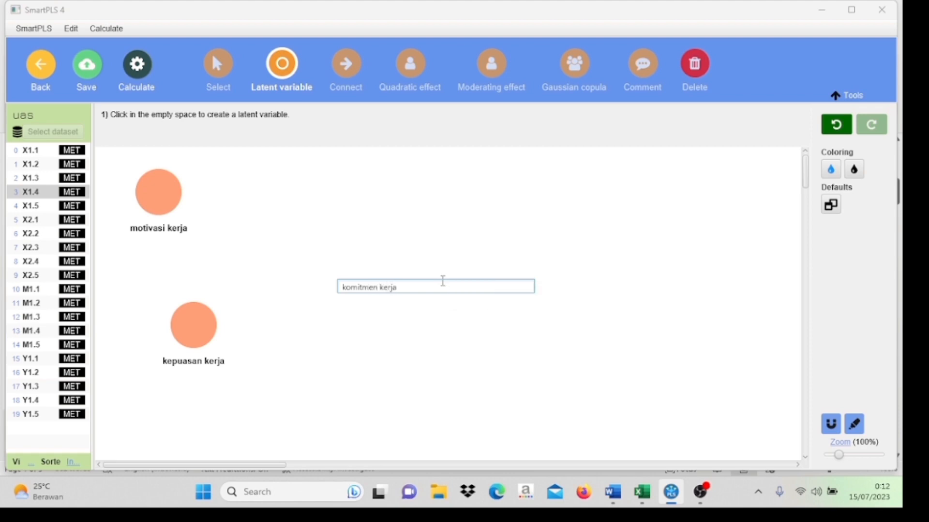
{"action": "key", "text": "Return"}
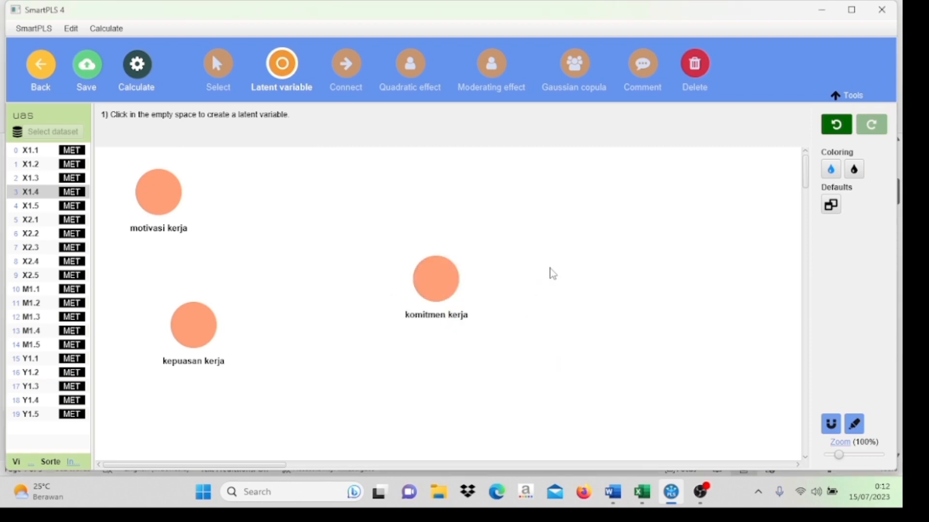
{"action": "right_click", "coordinate": [551, 273]}
{"action": "left_click", "coordinate": [551, 260]}
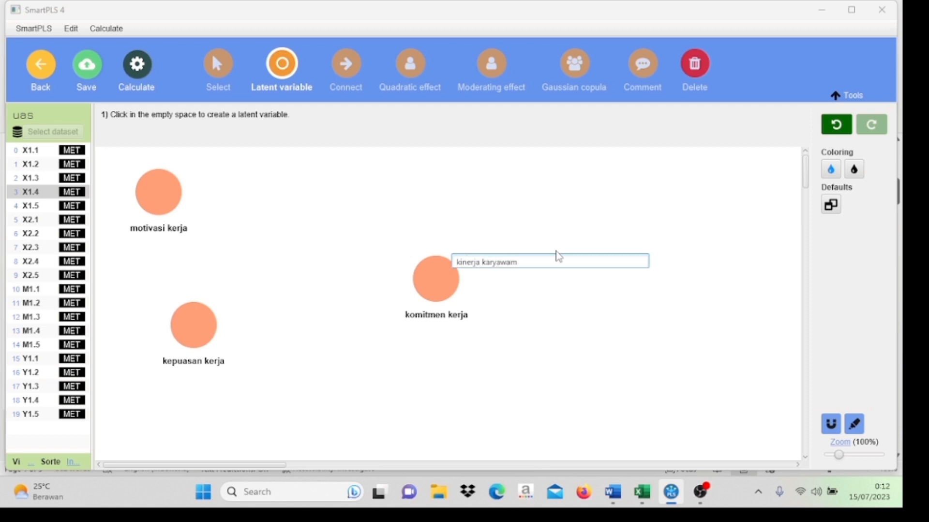
{"action": "key", "text": "Return"}
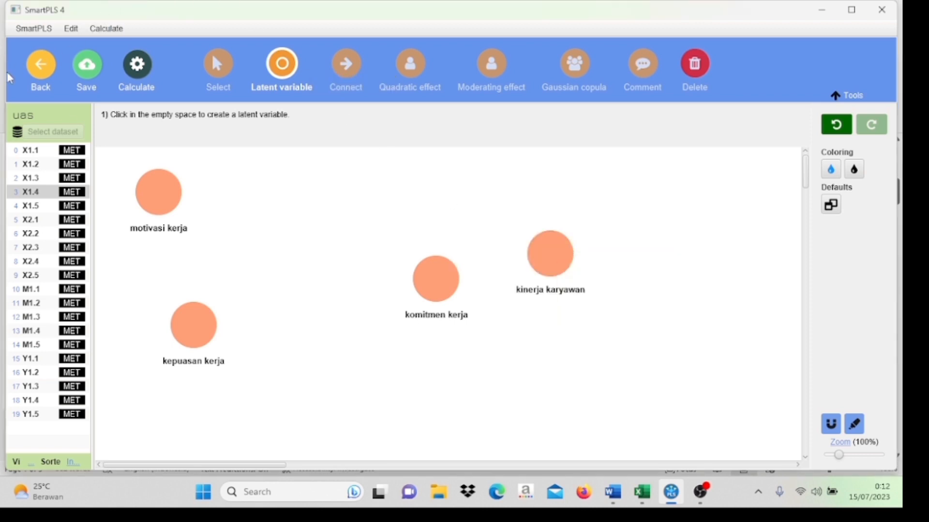
Step: Arrange the latent variables with motivasi kerja directly above kepuasan kerja, komitmen kerja in the middle and kinerja karyawan on the far right
{"action": "left_click", "coordinate": [222, 83]}
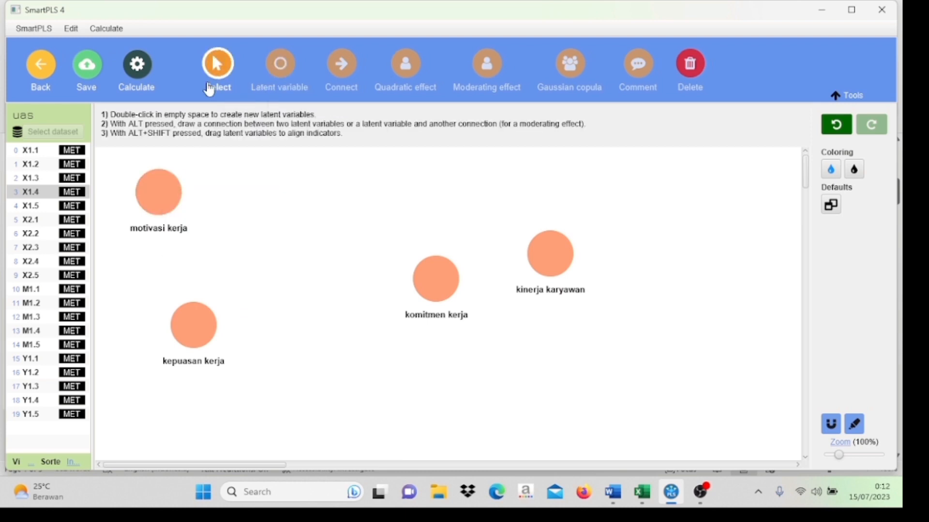
{"action": "left_click_drag", "start_coordinate": [158, 190], "coordinate": [221, 227]}
{"action": "left_click_drag", "start_coordinate": [201, 344], "coordinate": [224, 371]}
{"action": "left_click", "coordinate": [568, 272]}
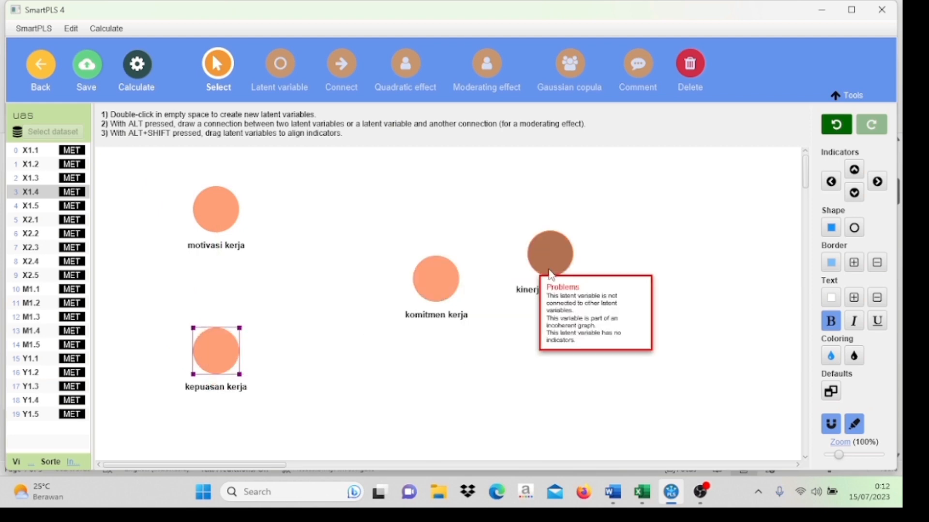
{"action": "left_click_drag", "start_coordinate": [569, 274], "coordinate": [694, 295]}
{"action": "left_click_drag", "start_coordinate": [437, 283], "coordinate": [470, 290]}
{"action": "left_click_drag", "start_coordinate": [220, 206], "coordinate": [258, 209]}
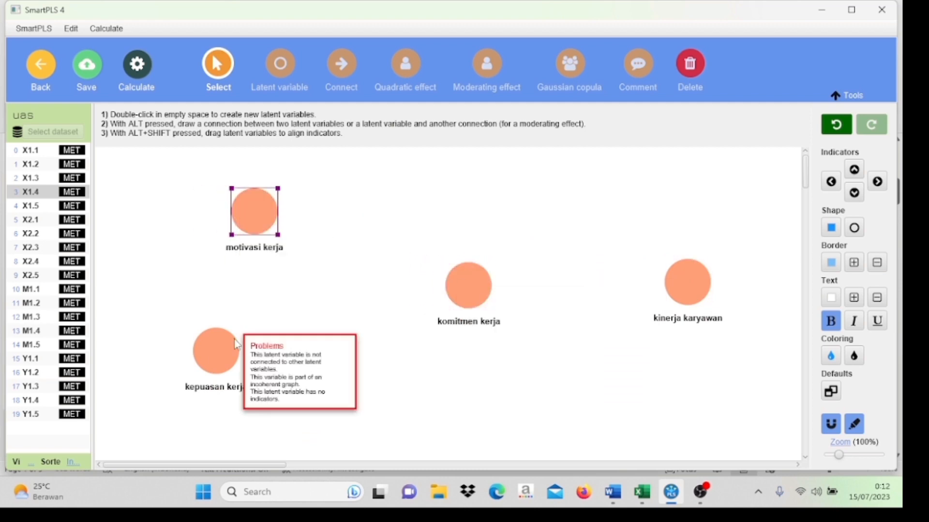
{"action": "left_click_drag", "start_coordinate": [243, 354], "coordinate": [267, 367]}
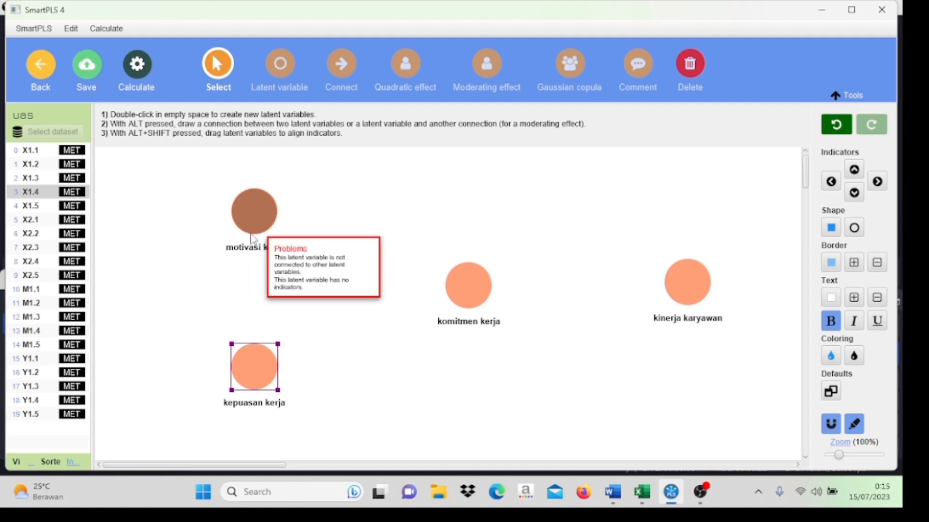
Step: Assign indicators X1.1 through X1.5 to the motivasi kerja latent variable
{"action": "left_click_drag", "start_coordinate": [51, 150], "coordinate": [255, 210]}
{"action": "left_click_drag", "start_coordinate": [42, 164], "coordinate": [254, 218]}
{"action": "left_click_drag", "start_coordinate": [48, 178], "coordinate": [266, 230]}
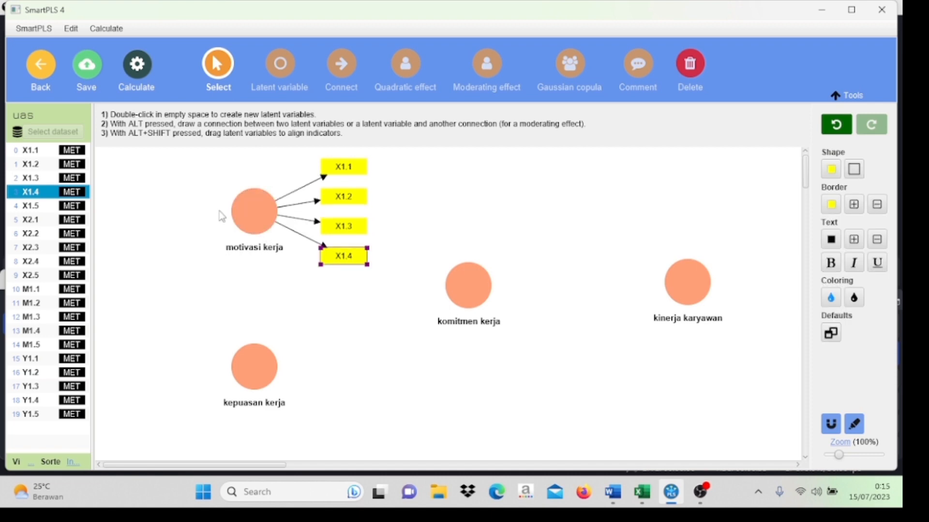
{"action": "left_click_drag", "start_coordinate": [41, 205], "coordinate": [254, 211]}
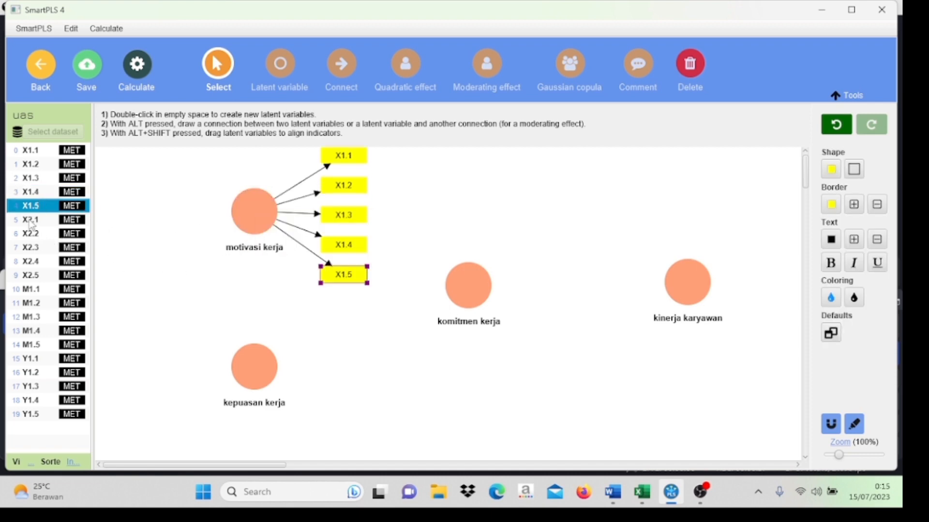
Step: Assign indicators X2.1 through X2.5 to the kepuasan kerja latent variable
{"action": "left_click_drag", "start_coordinate": [33, 220], "coordinate": [247, 363]}
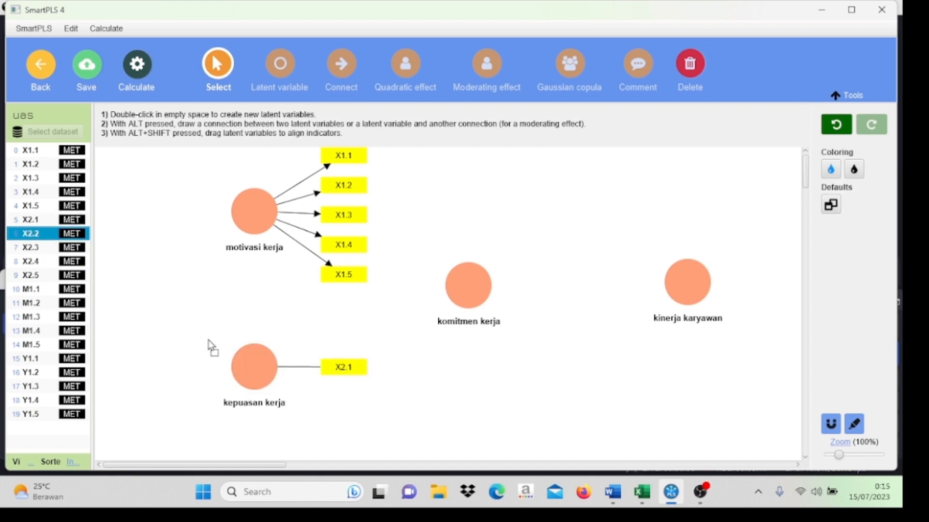
{"action": "left_click_drag", "start_coordinate": [284, 391], "coordinate": [251, 361]}
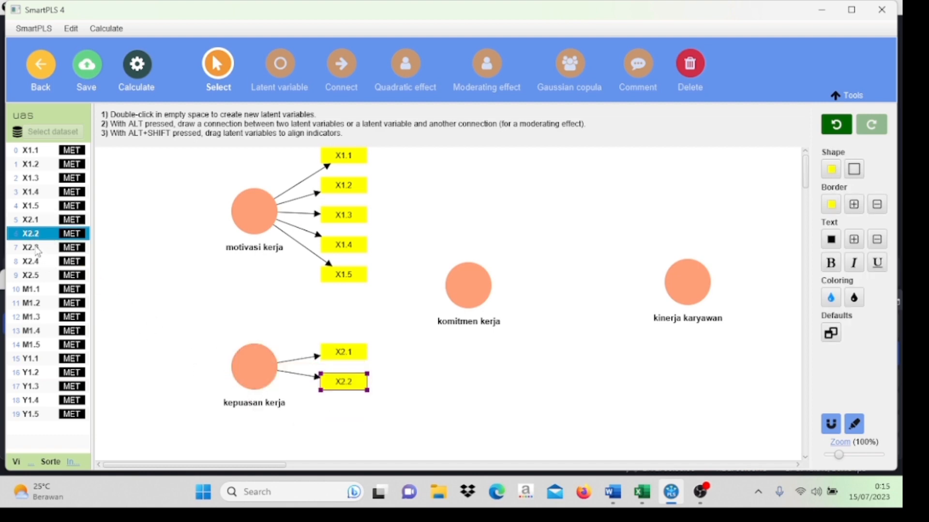
{"action": "left_click_drag", "start_coordinate": [73, 279], "coordinate": [253, 366]}
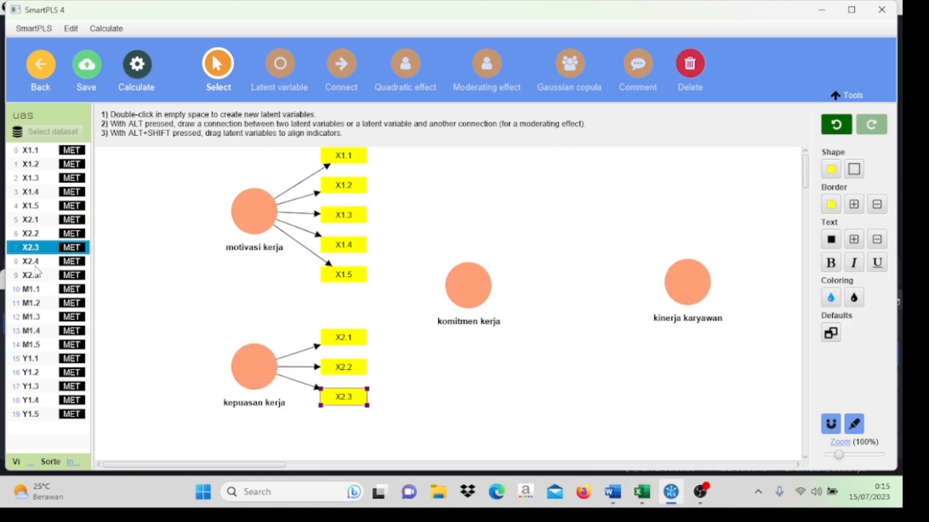
{"action": "left_click_drag", "start_coordinate": [188, 356], "coordinate": [242, 371]}
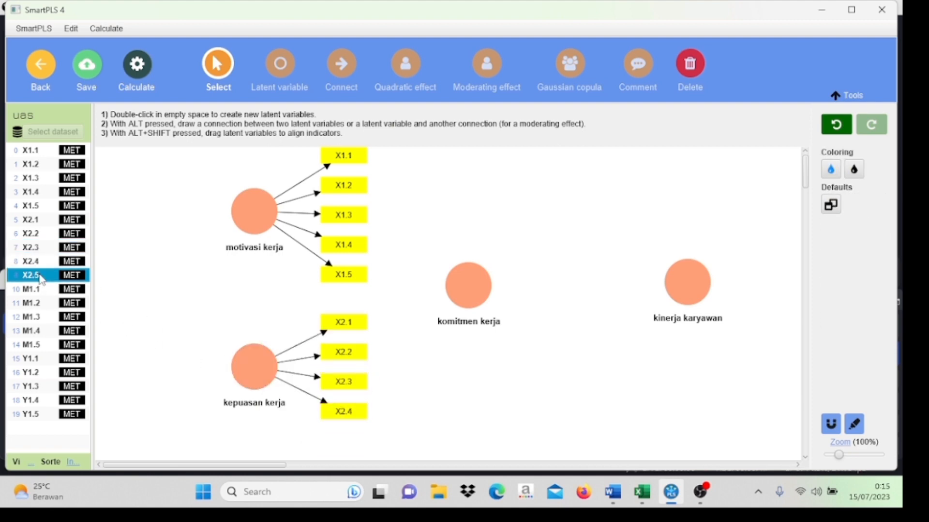
{"action": "left_click_drag", "start_coordinate": [41, 280], "coordinate": [273, 373]}
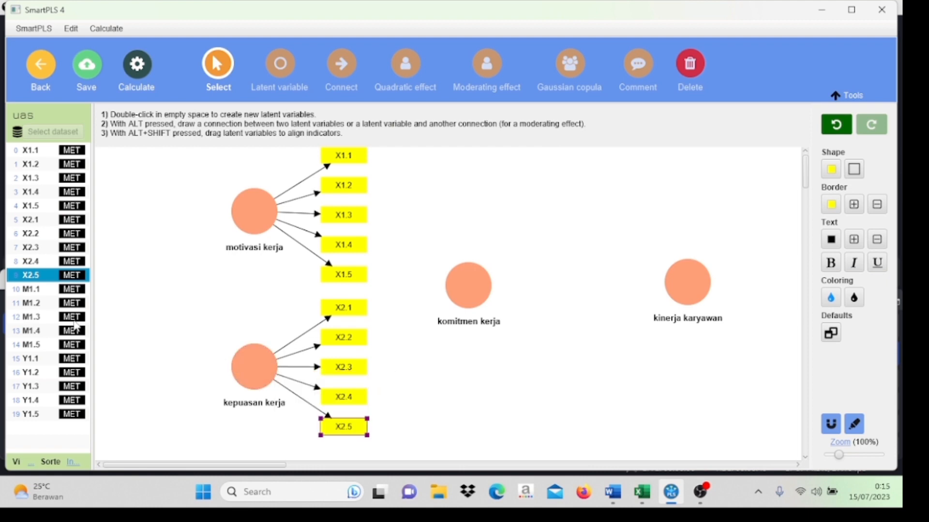
Step: Assign indicators M1.1 through M1.5 to the komitmen kerja latent variable
{"action": "left_click_drag", "start_coordinate": [45, 296], "coordinate": [467, 282]}
{"action": "left_click_drag", "start_coordinate": [58, 302], "coordinate": [457, 282]}
{"action": "left_click_drag", "start_coordinate": [58, 317], "coordinate": [457, 283]}
{"action": "left_click_drag", "start_coordinate": [58, 330], "coordinate": [456, 284]}
{"action": "left_click_drag", "start_coordinate": [38, 346], "coordinate": [458, 280]}
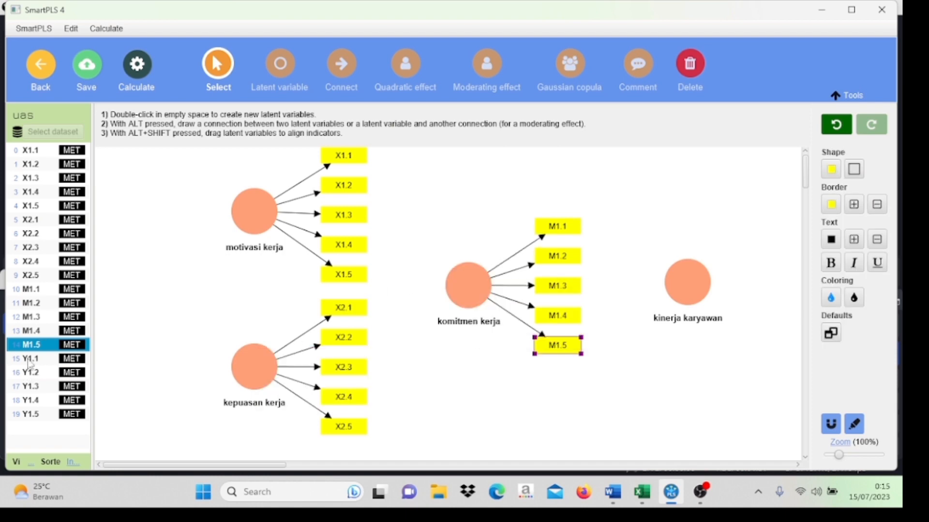
Step: Assign indicators Y1.1 through Y1.5 to the kinerja karyawan latent variable
{"action": "left_click_drag", "start_coordinate": [30, 358], "coordinate": [687, 283]}
{"action": "left_click", "coordinate": [48, 372]}
{"action": "left_click_drag", "start_coordinate": [49, 372], "coordinate": [679, 283]}
{"action": "left_click", "coordinate": [30, 385]}
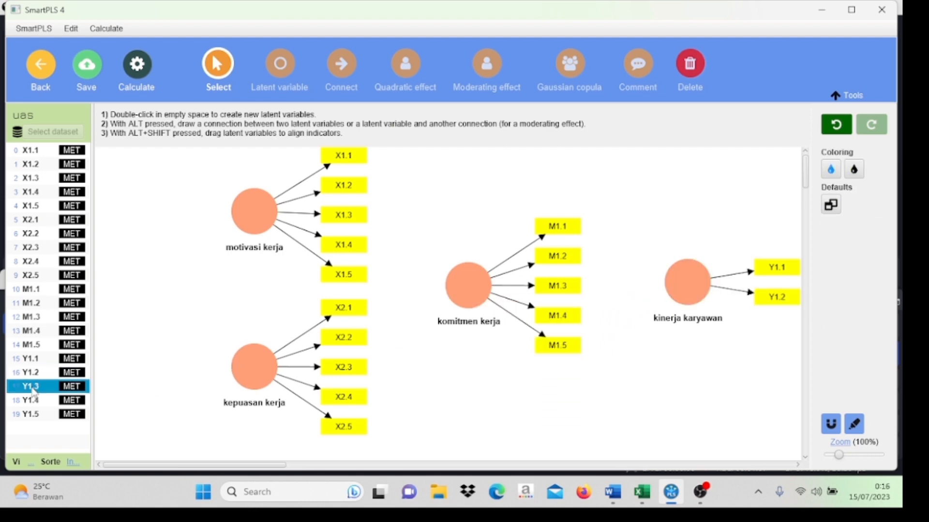
{"action": "left_click_drag", "start_coordinate": [31, 386], "coordinate": [691, 284]}
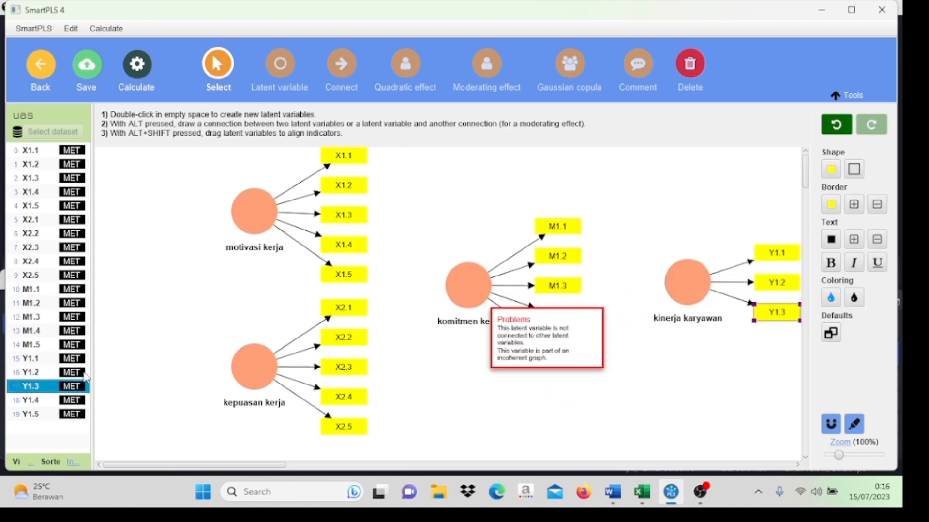
{"action": "left_click", "coordinate": [31, 399]}
{"action": "left_click_drag", "start_coordinate": [43, 403], "coordinate": [699, 270]}
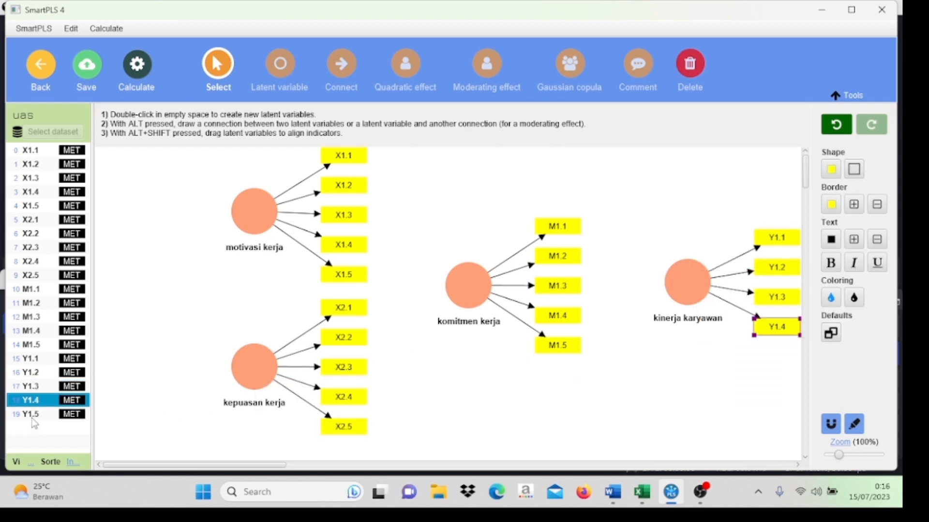
{"action": "left_click_drag", "start_coordinate": [33, 414], "coordinate": [683, 283]}
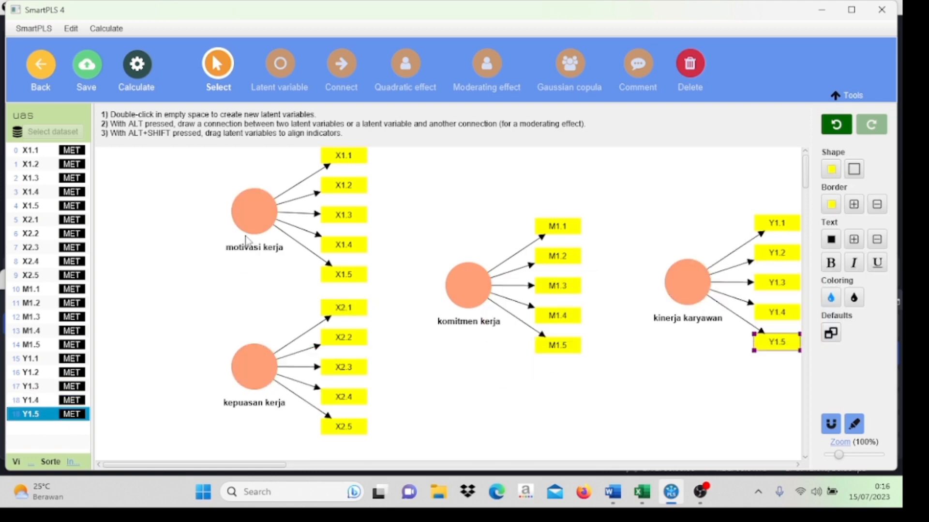
Step: Align the indicators of motivasi kerja, kepuasan kerja and komitmen kerja to the left, and shift kinerja karyawan left, level with komitmen kerja
{"action": "right_click", "coordinate": [260, 220]}
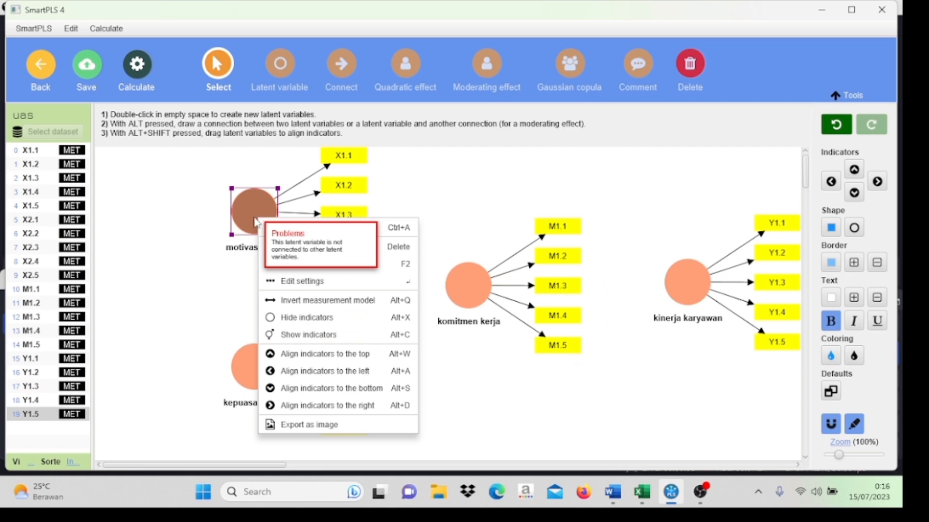
{"action": "left_click", "coordinate": [291, 372]}
{"action": "right_click", "coordinate": [266, 370]}
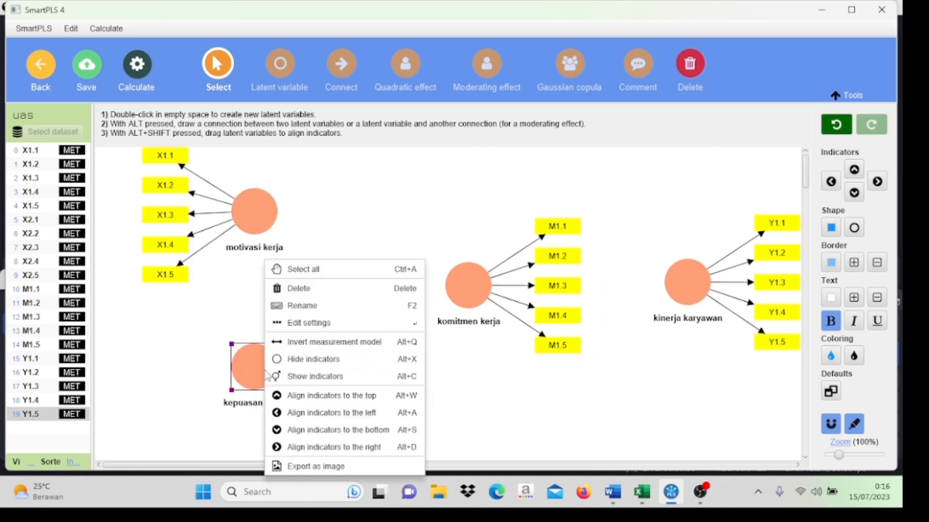
{"action": "left_click", "coordinate": [290, 414]}
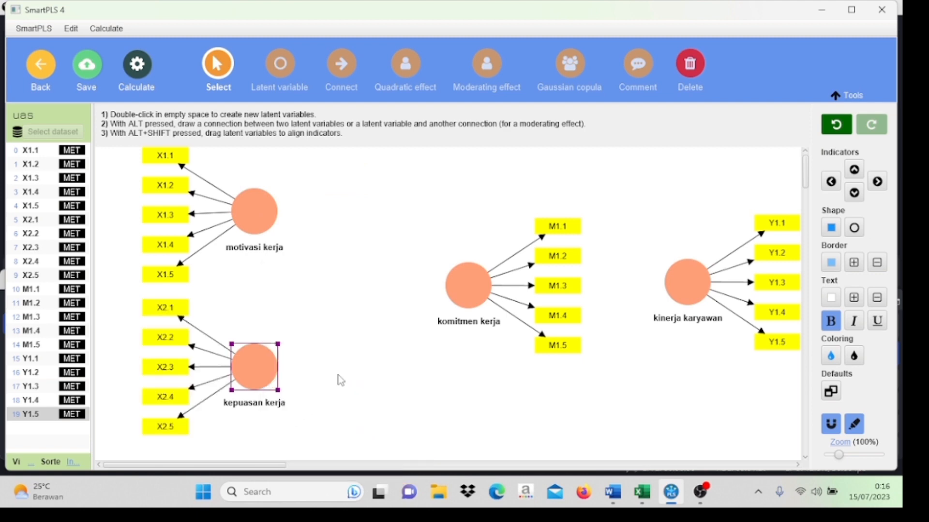
{"action": "left_click", "coordinate": [463, 303]}
{"action": "right_click", "coordinate": [463, 303]}
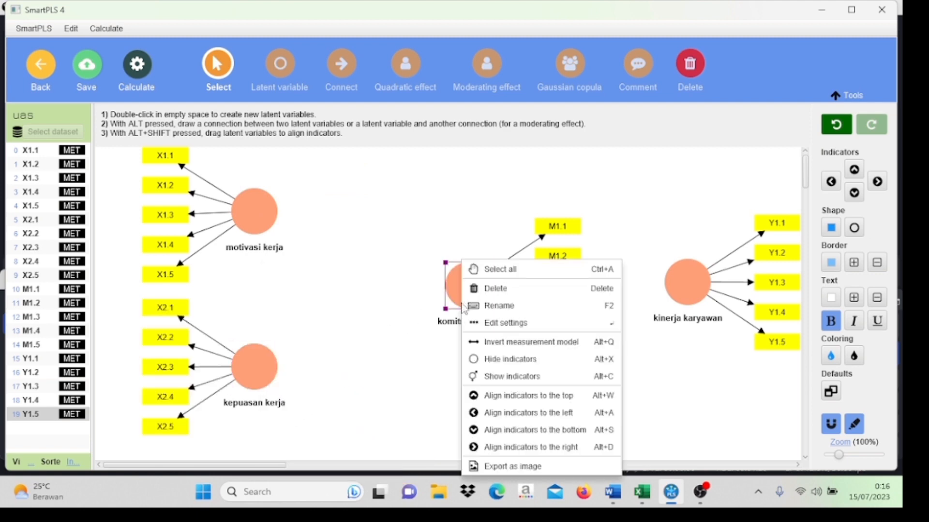
{"action": "left_click", "coordinate": [499, 414]}
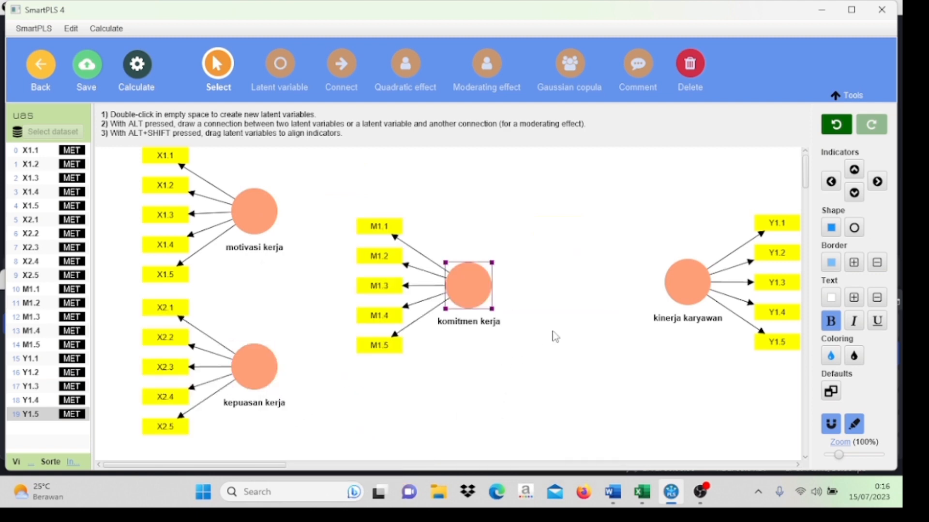
{"action": "left_click_drag", "start_coordinate": [671, 289], "coordinate": [653, 290]}
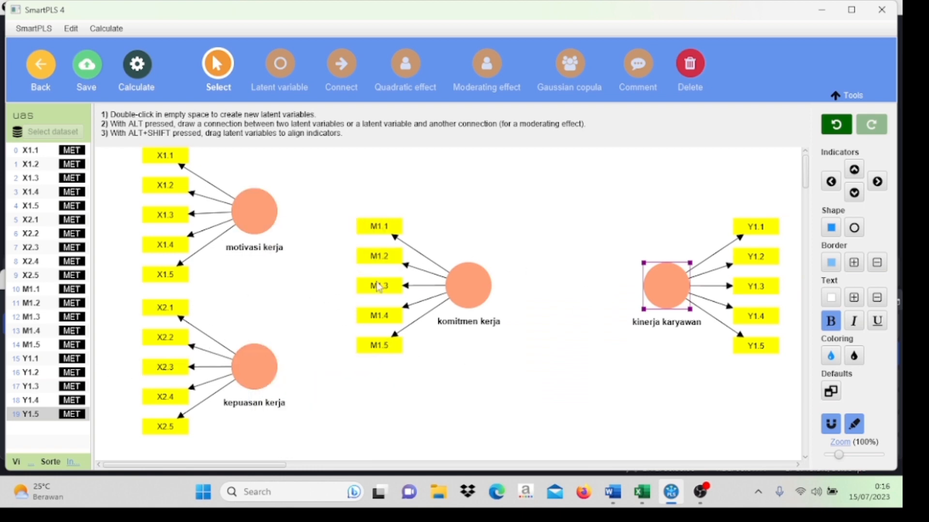
Step: Draw direct paths from motivasi kerja and kepuasan kerja to kinerja karyawan
{"action": "left_click", "coordinate": [342, 68]}
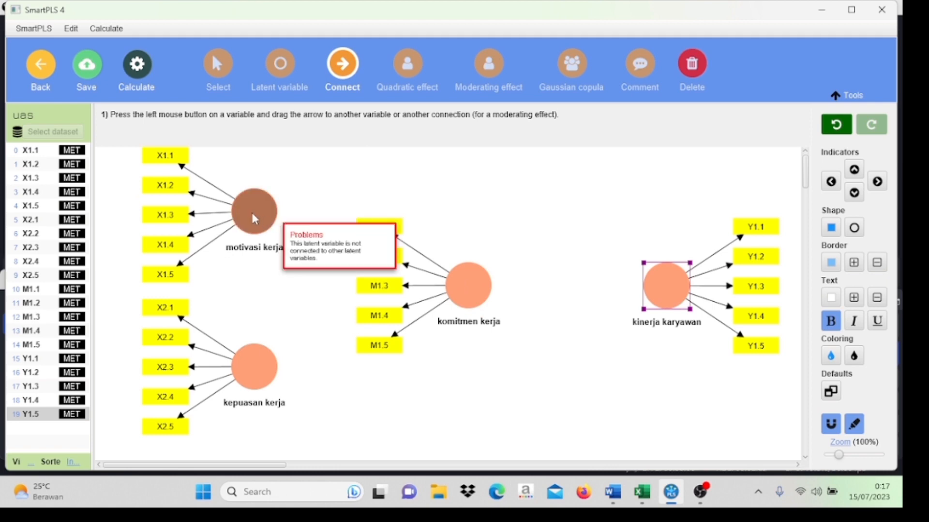
{"action": "left_click_drag", "start_coordinate": [254, 211], "coordinate": [668, 287]}
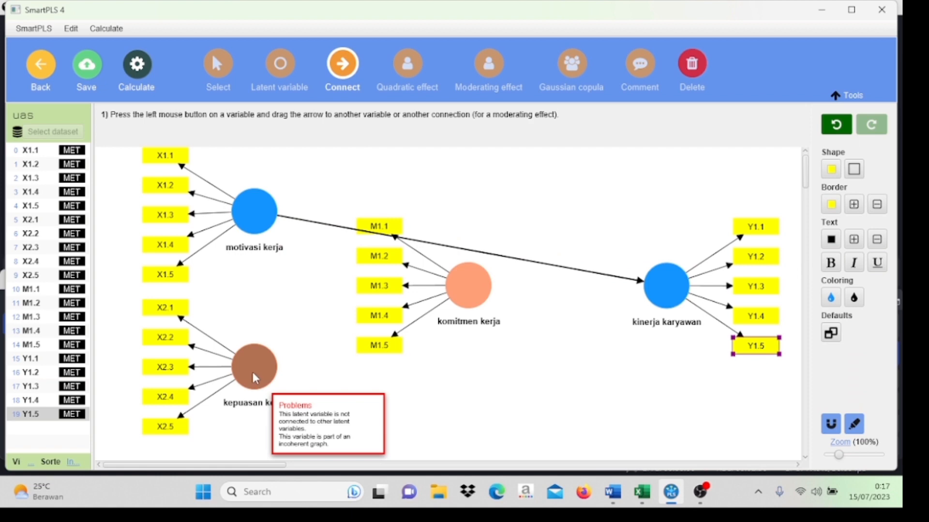
{"action": "left_click_drag", "start_coordinate": [253, 376], "coordinate": [666, 290]}
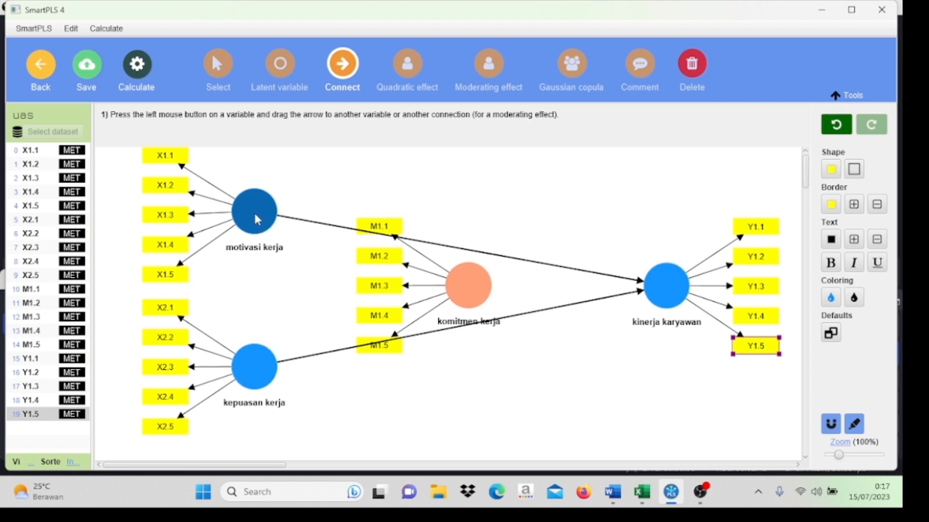
Step: Draw paths from motivasi kerja and kepuasan kerja to komitmen kerja, and from komitmen kerja to kinerja karyawan
{"action": "left_click_drag", "start_coordinate": [254, 211], "coordinate": [468, 274]}
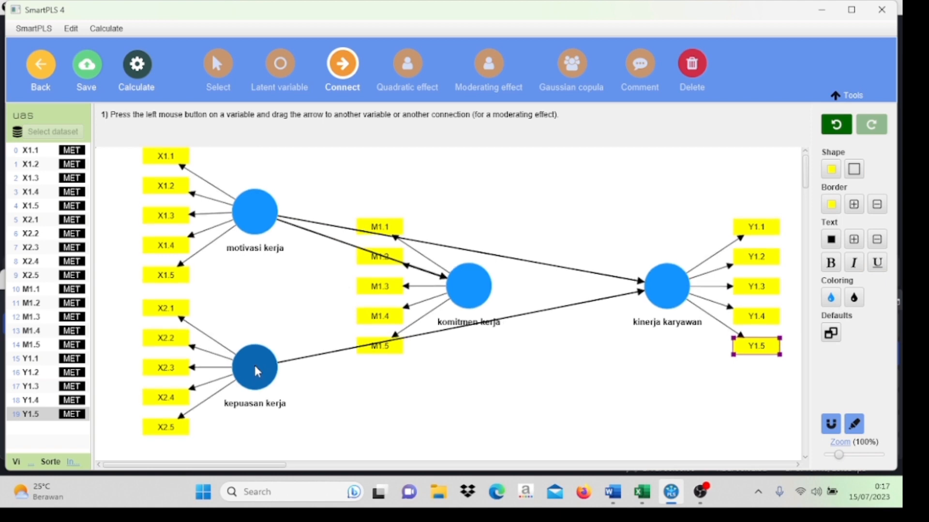
{"action": "left_click_drag", "start_coordinate": [254, 365], "coordinate": [460, 285]}
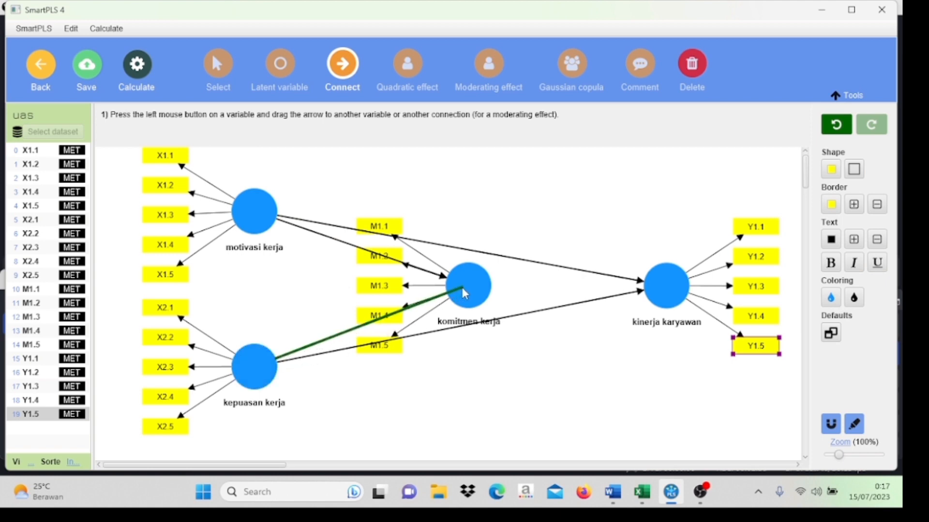
{"action": "left_click_drag", "start_coordinate": [461, 285], "coordinate": [461, 285]}
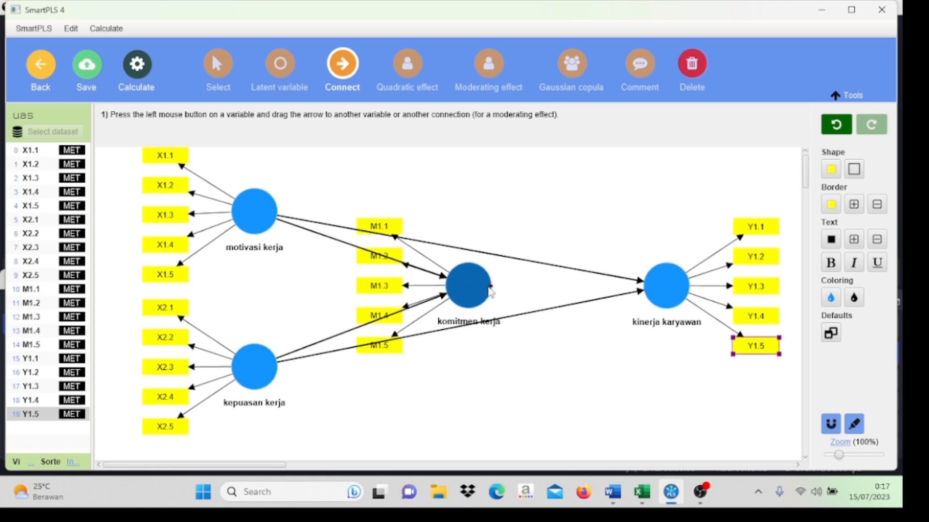
{"action": "left_click_drag", "start_coordinate": [470, 286], "coordinate": [666, 285]}
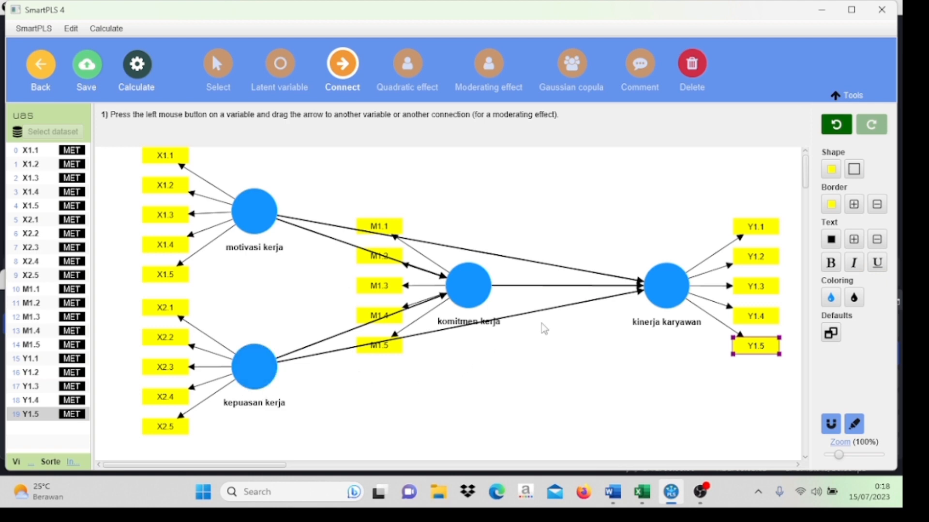
{"action": "left_click_drag", "start_coordinate": [640, 301], "coordinate": [669, 291]}
Step: Run the PLS-SEM algorithm with path weighting and standardized results, and pull kinerja karyawan closer to komitmen kerja in the graphical output
{"action": "left_click", "coordinate": [139, 69]}
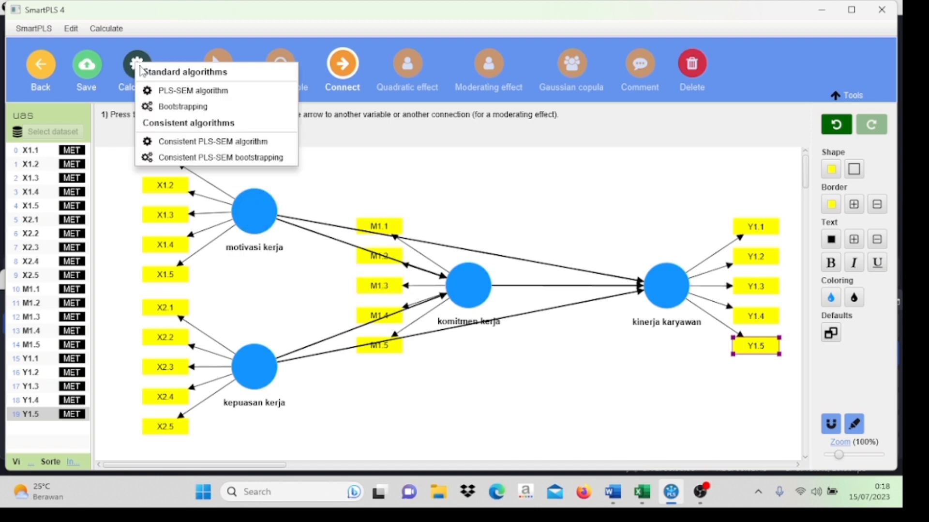
{"action": "left_click", "coordinate": [169, 91]}
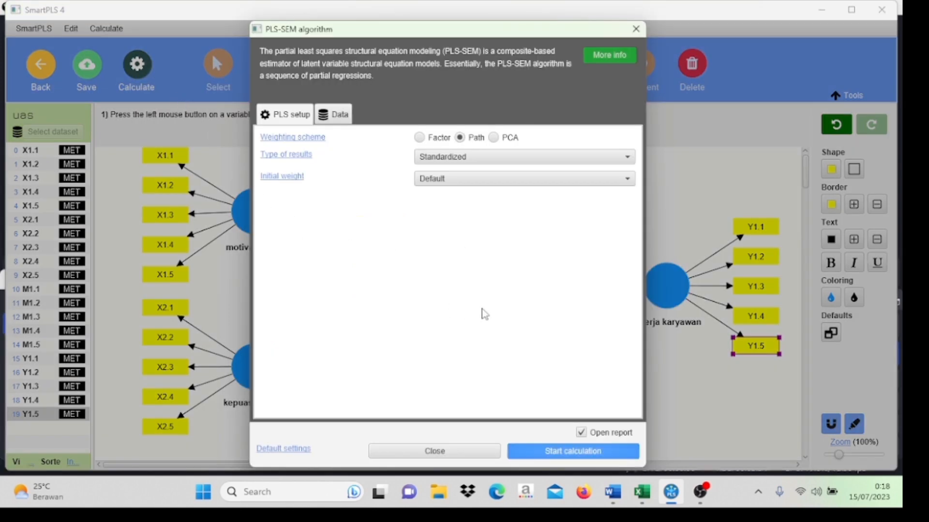
{"action": "left_click", "coordinate": [583, 454]}
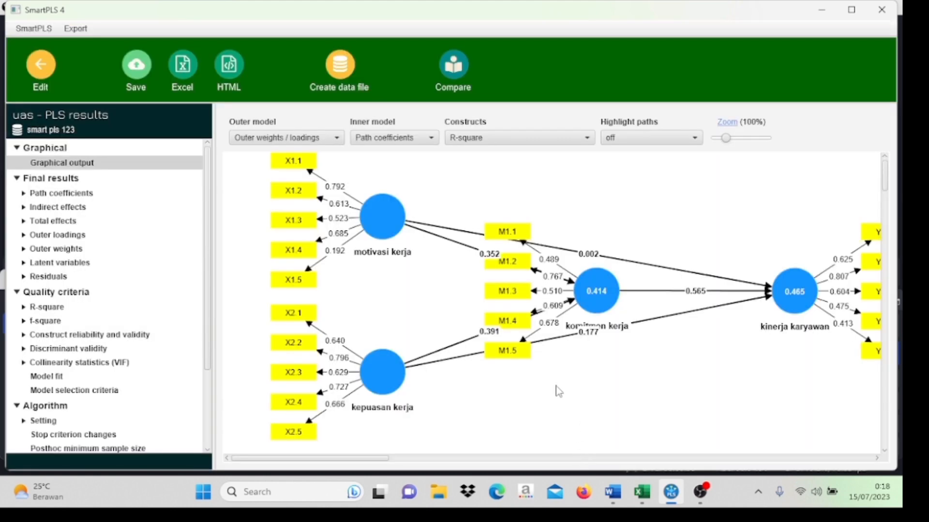
{"action": "left_click_drag", "start_coordinate": [776, 296], "coordinate": [742, 291]}
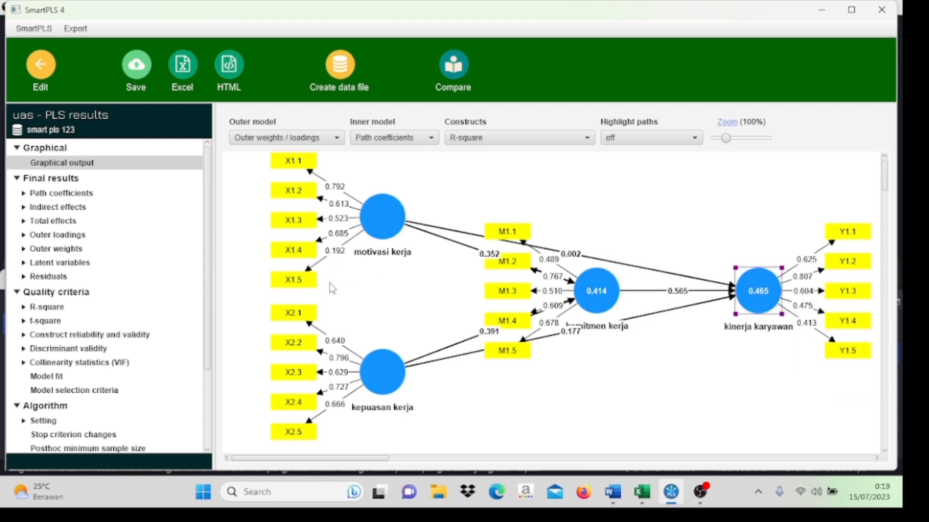
Step: Check the outer loadings matrix and remove indicator X1.5 from motivasi kerja in the model
{"action": "left_click", "coordinate": [75, 235]}
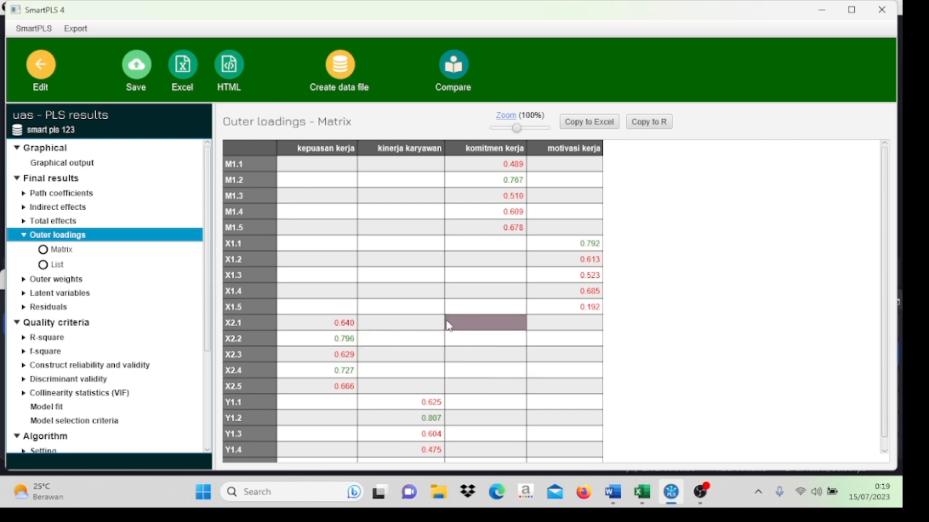
{"action": "left_click", "coordinate": [50, 72]}
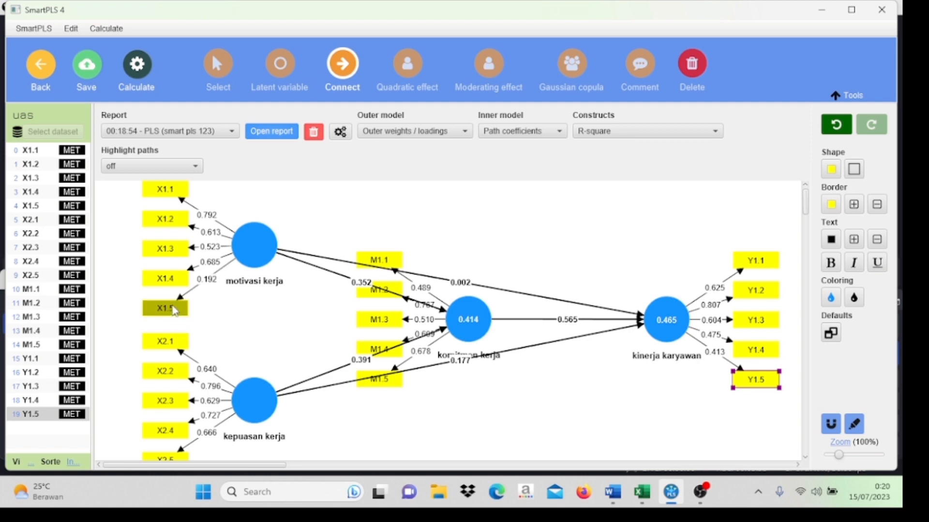
{"action": "left_click", "coordinate": [34, 206]}
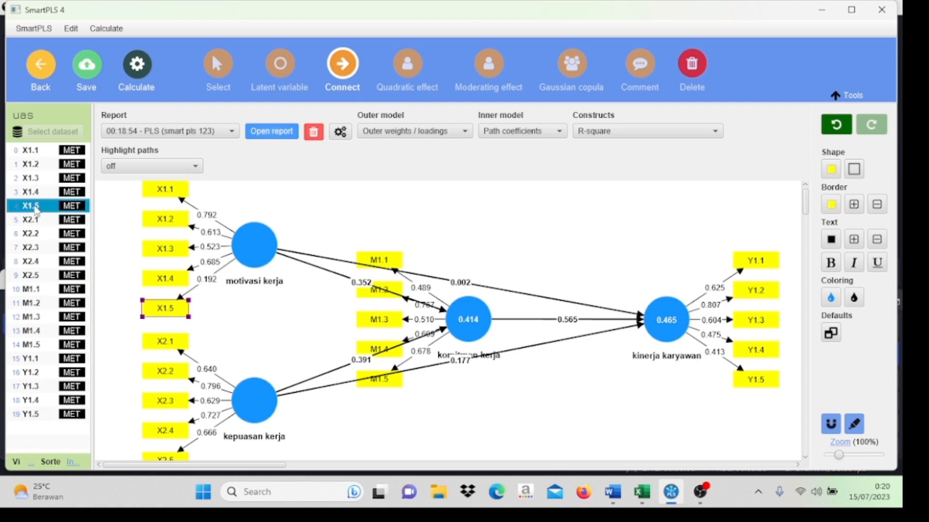
{"action": "right_click", "coordinate": [167, 317]}
{"action": "left_click", "coordinate": [192, 340]}
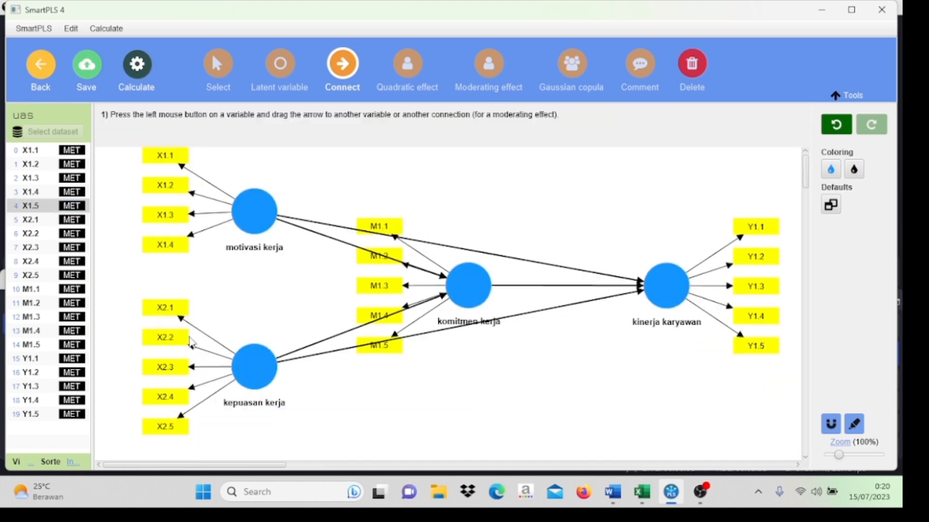
Step: Rerun the PLS-SEM algorithm without X1.5, using path weighting and standardized results, and check the outer loadings
{"action": "left_click", "coordinate": [132, 67]}
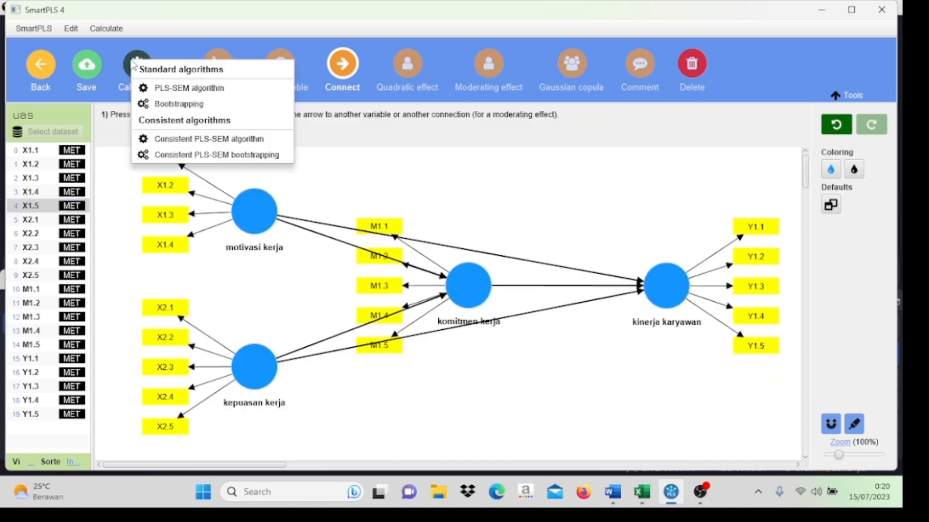
{"action": "left_click", "coordinate": [170, 88]}
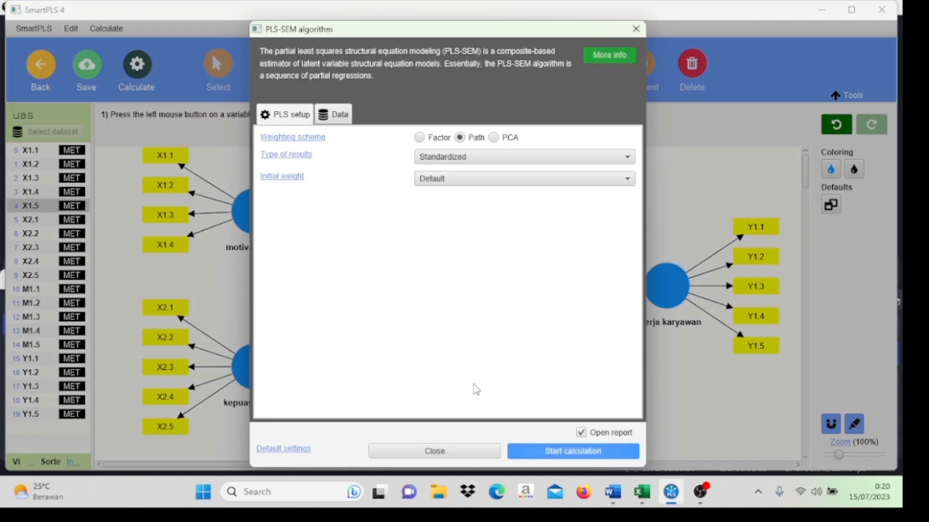
{"action": "left_click", "coordinate": [583, 452]}
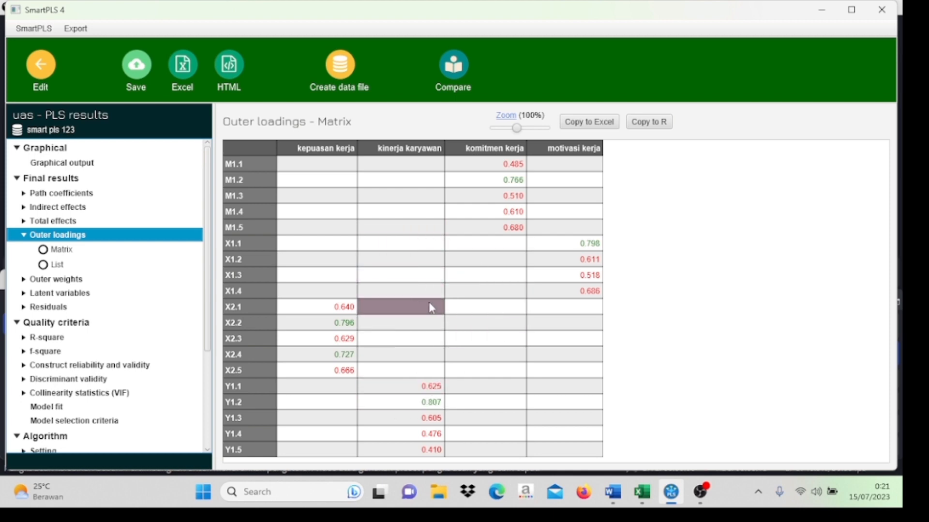
Step: Return to the model and remove weak indicators, keeping only X1.1, X1.2, X2.2, X2.5, M1.2 and Y1.2
{"action": "left_click", "coordinate": [48, 67]}
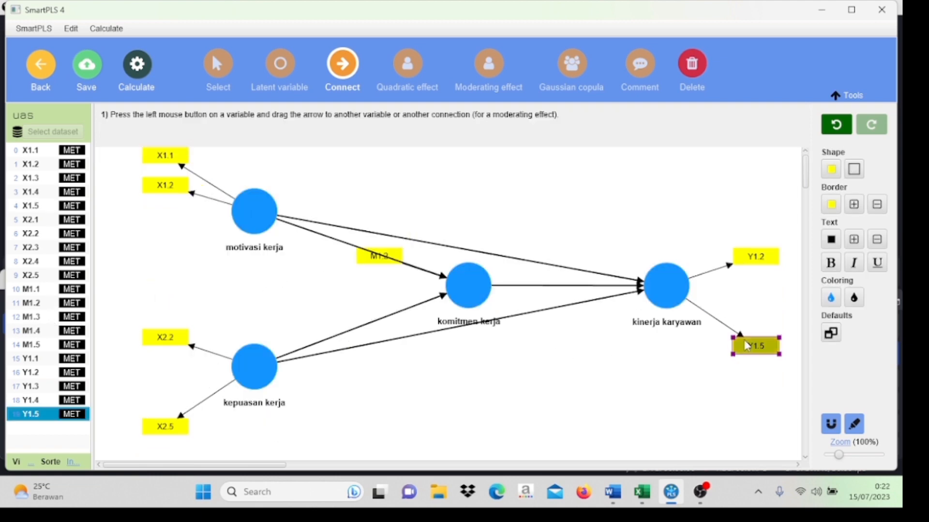
{"action": "right_click", "coordinate": [748, 345]}
{"action": "left_click", "coordinate": [777, 367]}
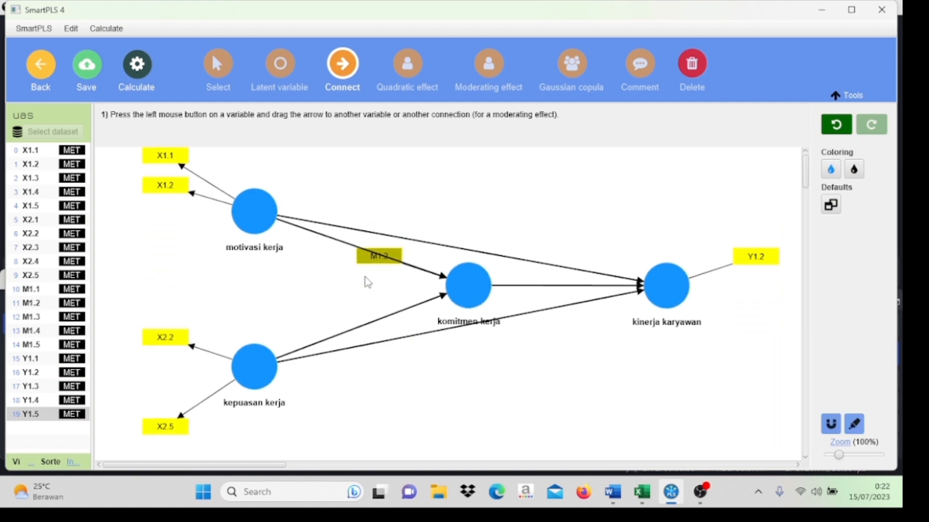
Step: Move indicators M1.2 and Y1.2 level with komitmen kerja and kinerja karyawan
{"action": "left_click", "coordinate": [227, 75]}
{"action": "left_click_drag", "start_coordinate": [374, 258], "coordinate": [375, 294]}
{"action": "left_click_drag", "start_coordinate": [777, 267], "coordinate": [759, 295]}
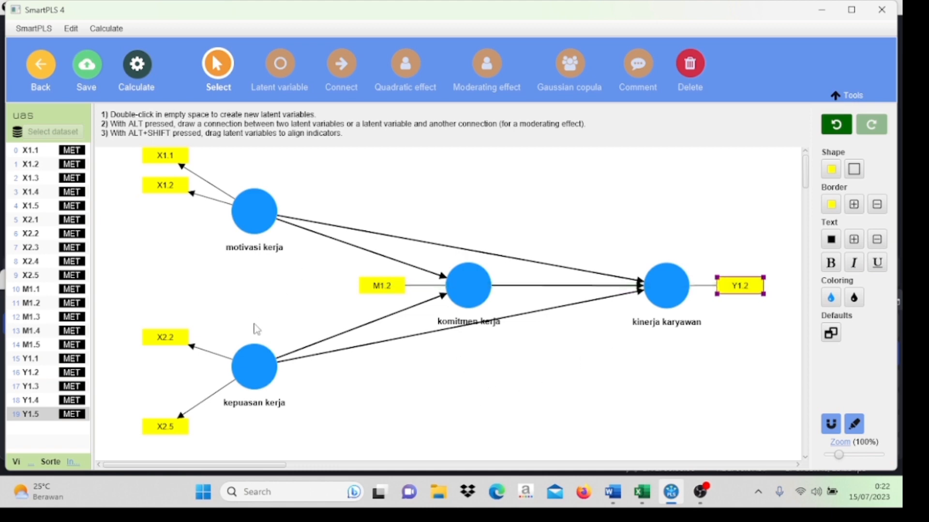
Step: Run the PLS-SEM algorithm on the reduced model and shift komitmen kerja and kinerja karyawan left in the graphical output
{"action": "left_click", "coordinate": [137, 75]}
{"action": "left_click", "coordinate": [184, 96]}
{"action": "left_click", "coordinate": [574, 457]}
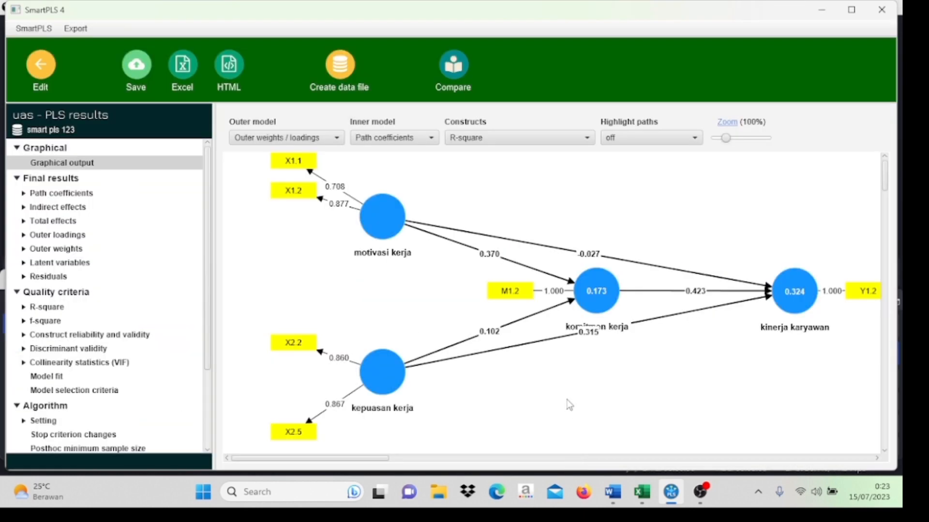
{"action": "mouse_move", "coordinate": [799, 305]}
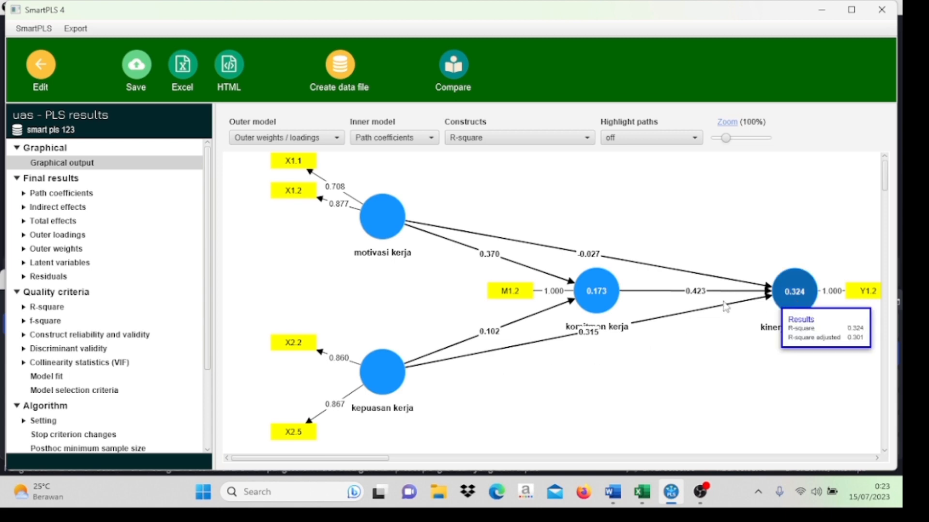
{"action": "left_click_drag", "start_coordinate": [585, 298], "coordinate": [555, 294]}
{"action": "left_click_drag", "start_coordinate": [779, 293], "coordinate": [726, 298]}
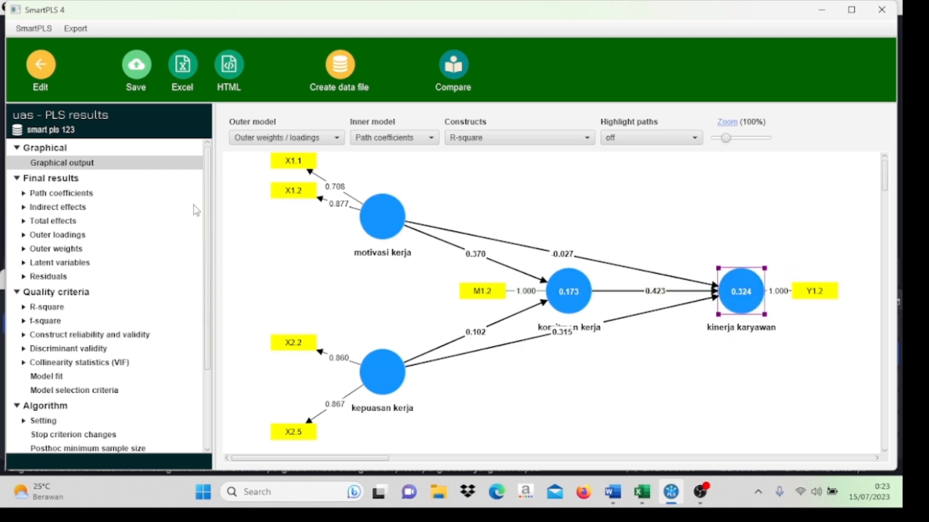
Step: Review the outer loadings and the construct reliability and validity overview, including Cronbach's alpha and average variance extracted
{"action": "left_click", "coordinate": [87, 234]}
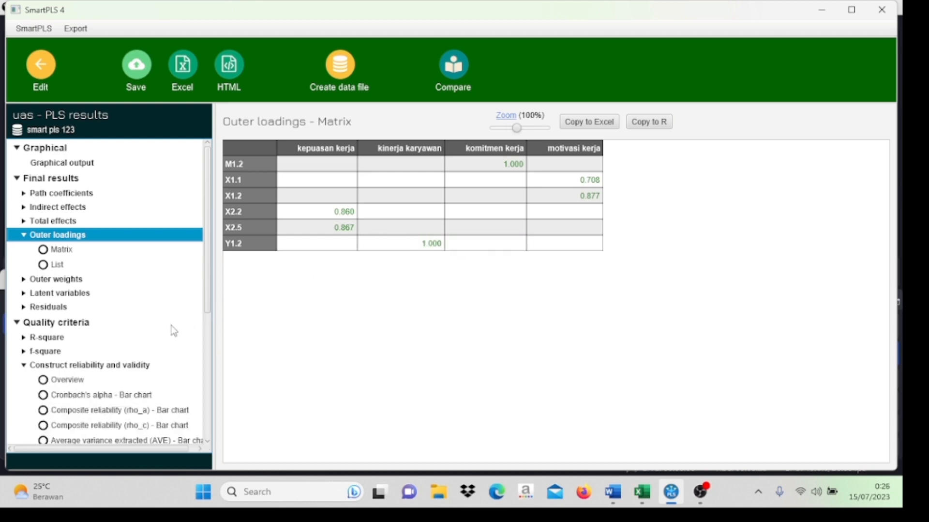
{"action": "left_click", "coordinate": [124, 372]}
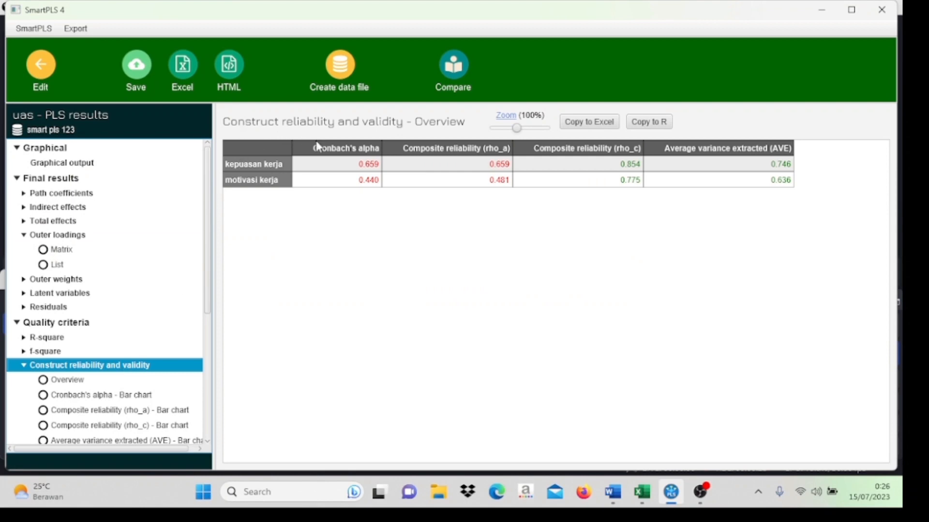
{"action": "left_click", "coordinate": [315, 179]}
{"action": "left_click", "coordinate": [757, 161]}
{"action": "left_click", "coordinate": [749, 180]}
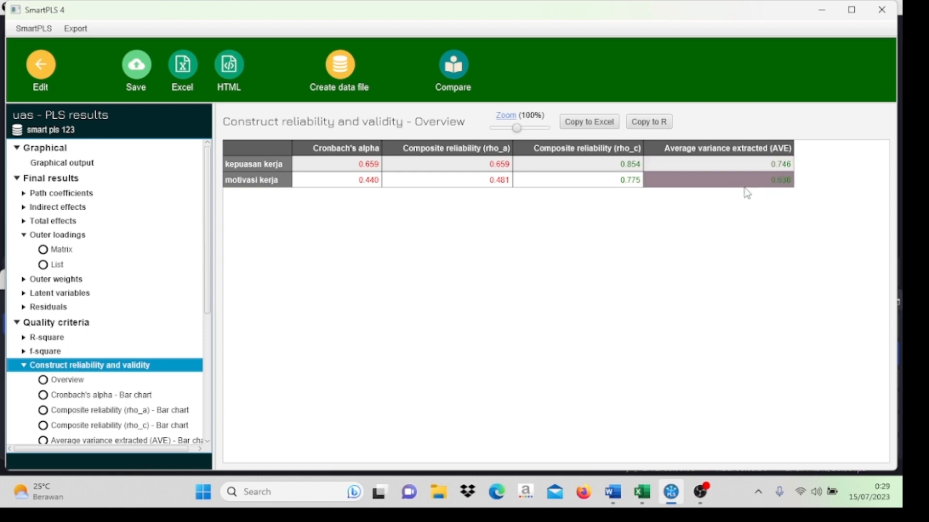
{"action": "left_click", "coordinate": [723, 165]}
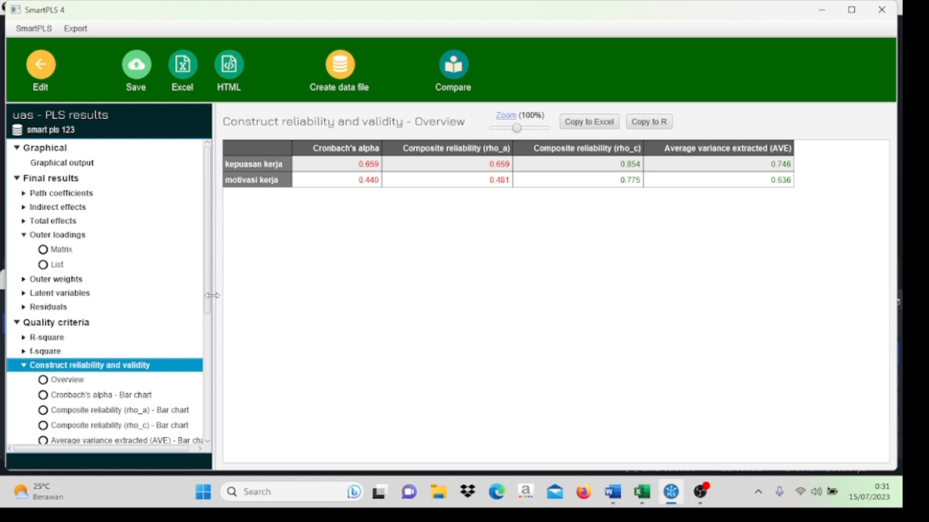
Step: Examine the R-square overview for kinerja karyawan and komitmen kerja
{"action": "left_click", "coordinate": [59, 339]}
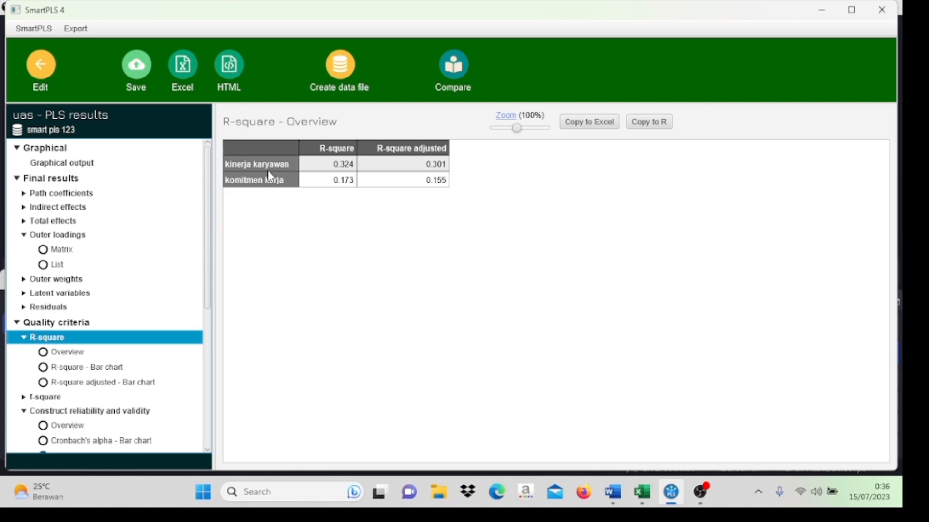
{"action": "left_click", "coordinate": [333, 167]}
{"action": "left_click", "coordinate": [336, 186]}
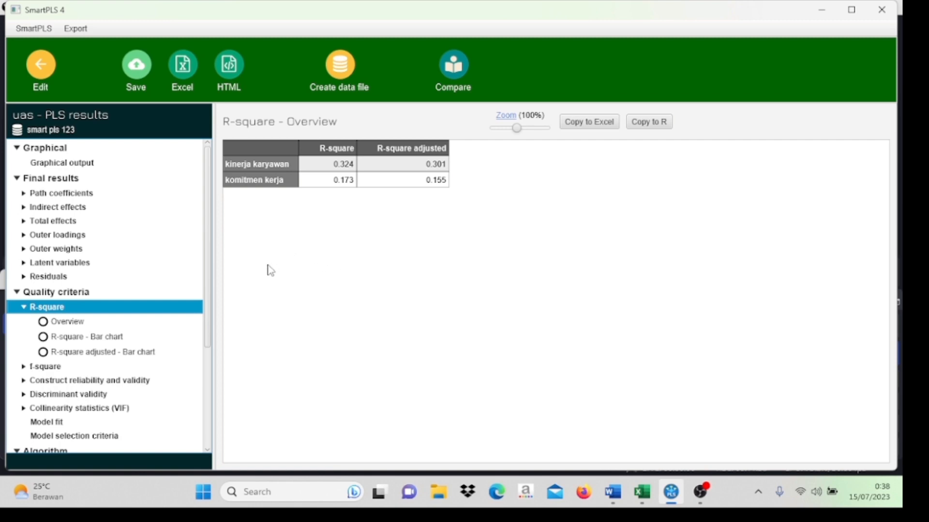
Step: Run bootstrapping on the model with 5000 subsamples, percentile bootstrap, a two-tailed test and a 0.05 significance level
{"action": "left_click", "coordinate": [40, 67]}
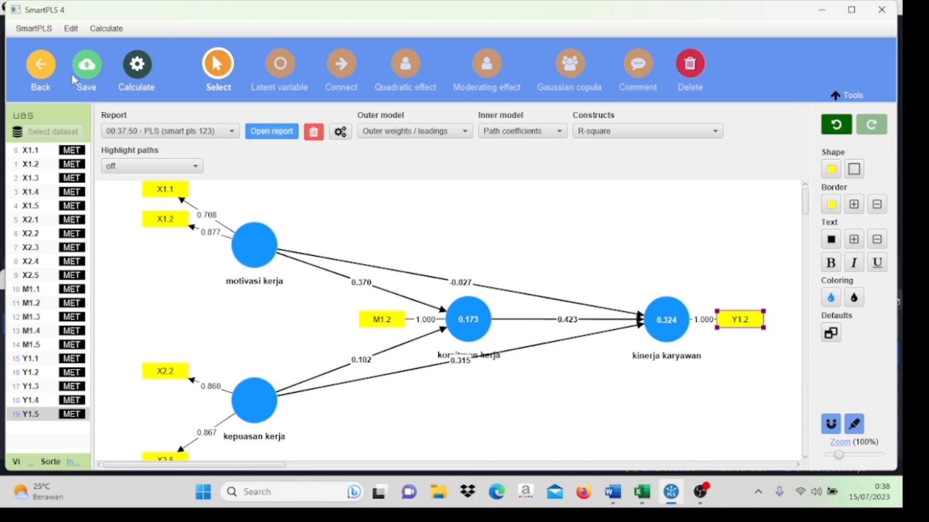
{"action": "left_click", "coordinate": [137, 82]}
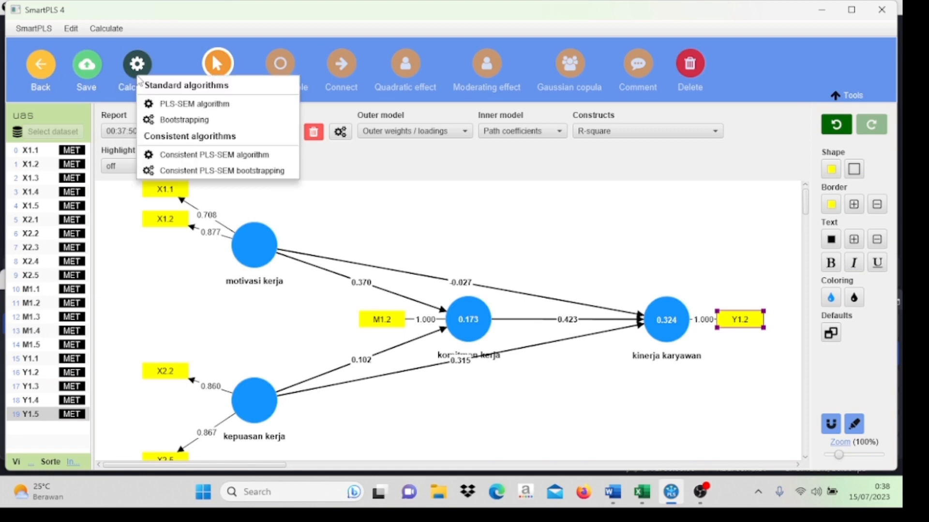
{"action": "left_click", "coordinate": [166, 121]}
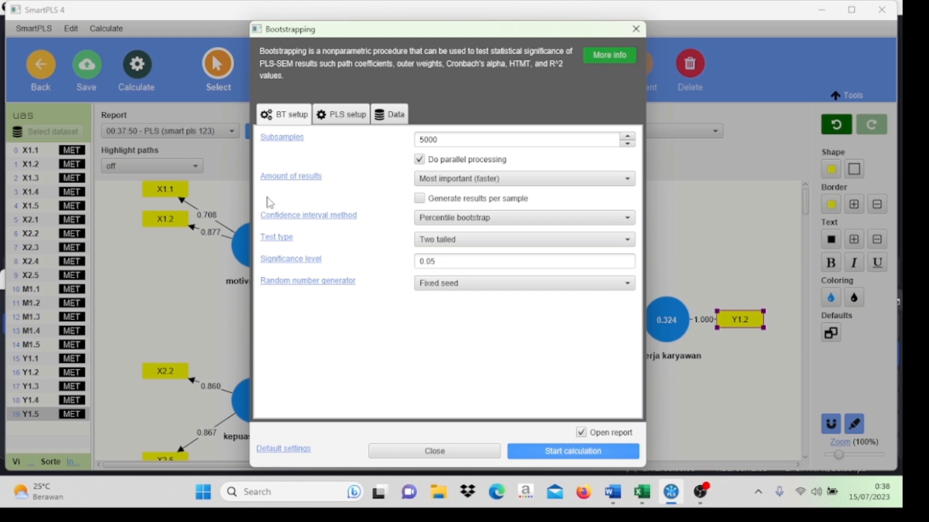
{"action": "left_click", "coordinate": [575, 455]}
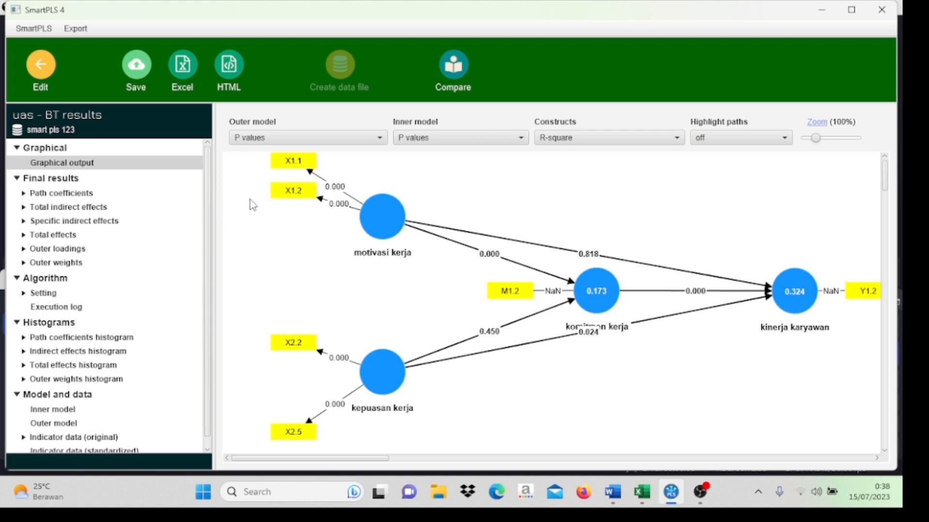
Step: Examine the bootstrapped path coefficients with their original sample values, T statistics and p values
{"action": "left_click", "coordinate": [75, 196]}
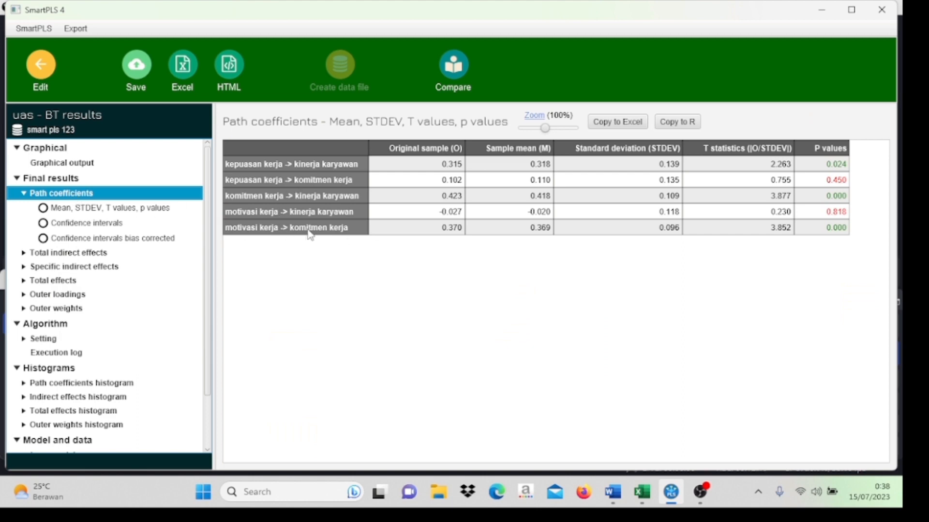
{"action": "left_click", "coordinate": [412, 165]}
{"action": "left_click", "coordinate": [400, 213]}
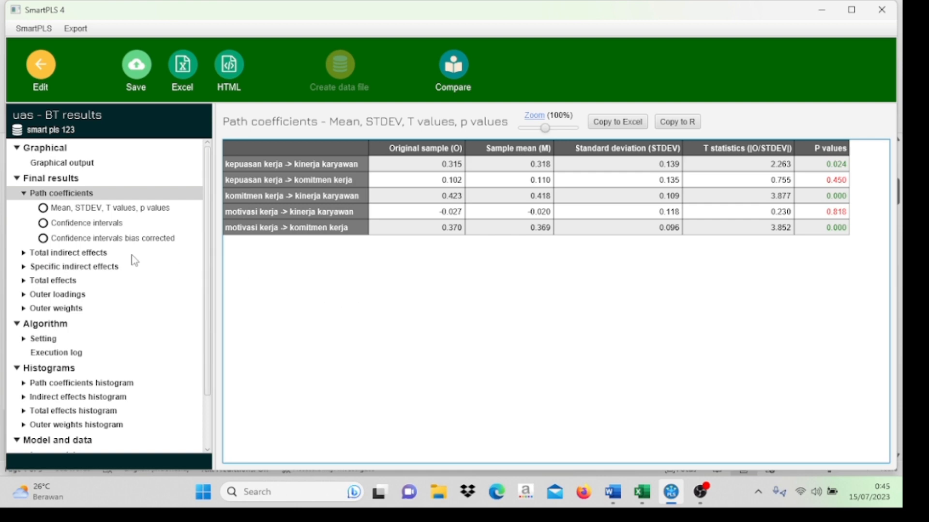
Step: Examine the T statistics and p values of the specific indirect effects through komitmen kerja, widening the results area
{"action": "left_click", "coordinate": [98, 267]}
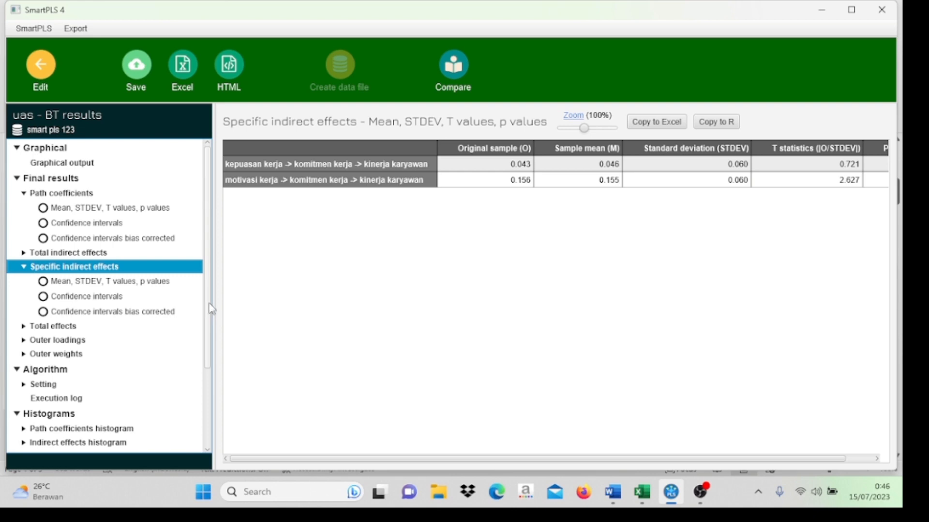
{"action": "left_click_drag", "start_coordinate": [214, 302], "coordinate": [115, 304]}
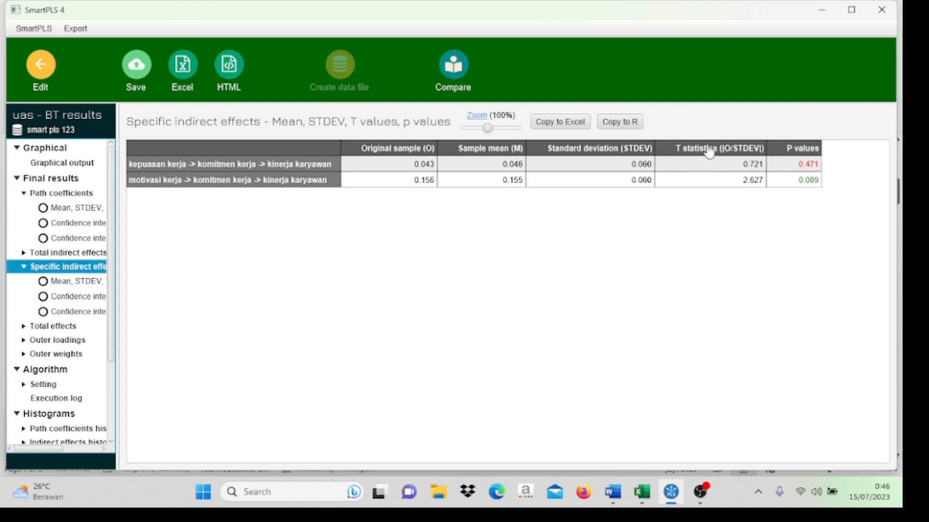
{"action": "left_click", "coordinate": [709, 164]}
{"action": "left_click", "coordinate": [710, 177]}
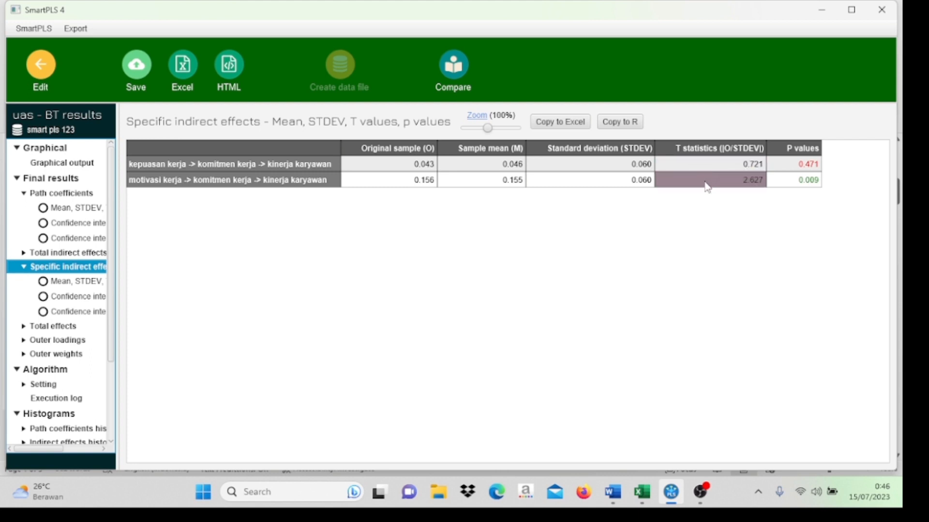